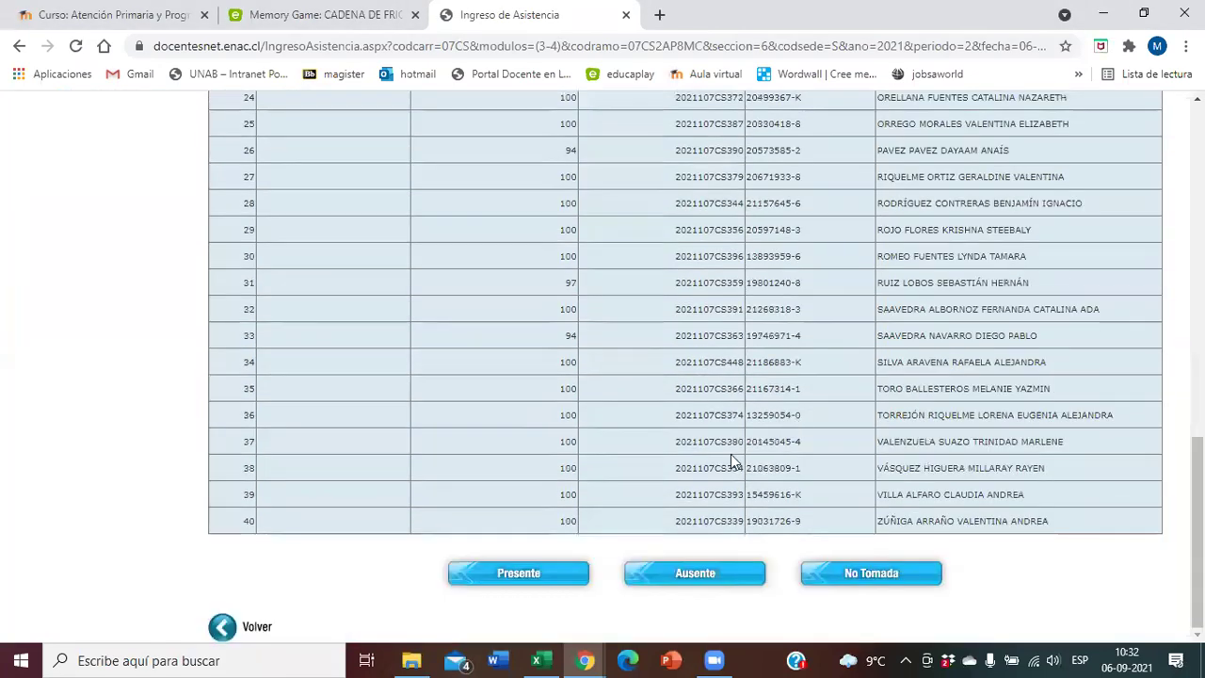
Step: Mark every student on the daily attendance list as present (Presente)
left_click(539, 584)
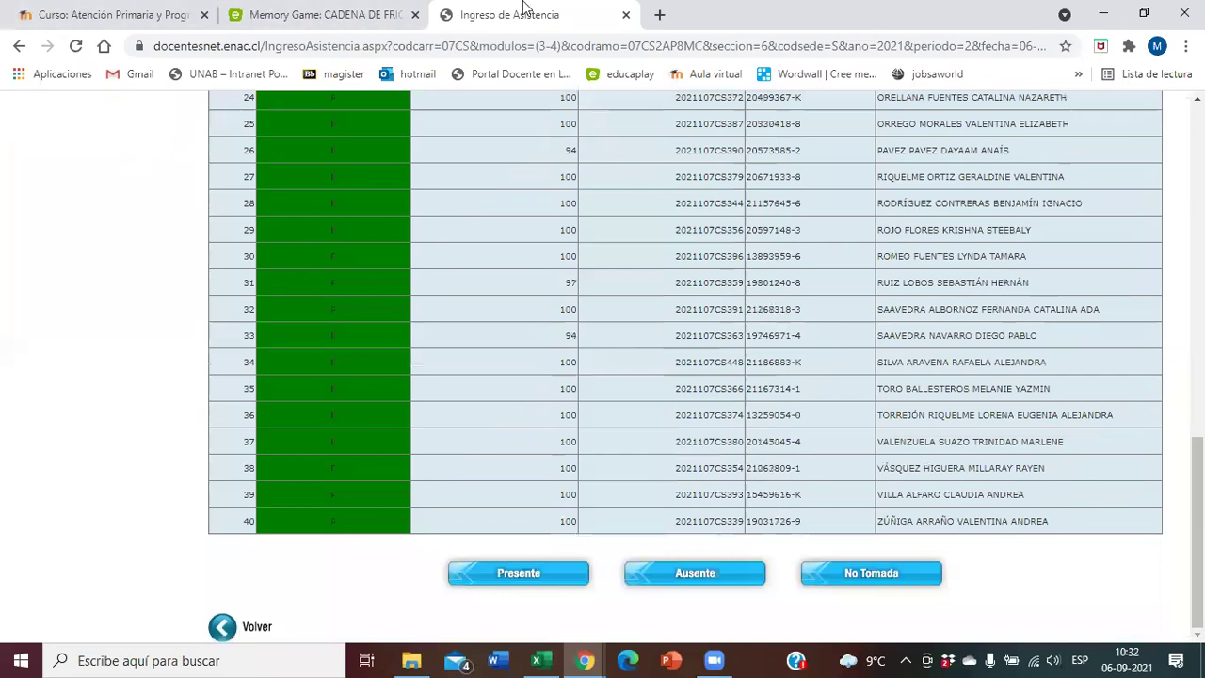
scroll(589, 302, "up", 5)
scroll(589, 302, "up", 4)
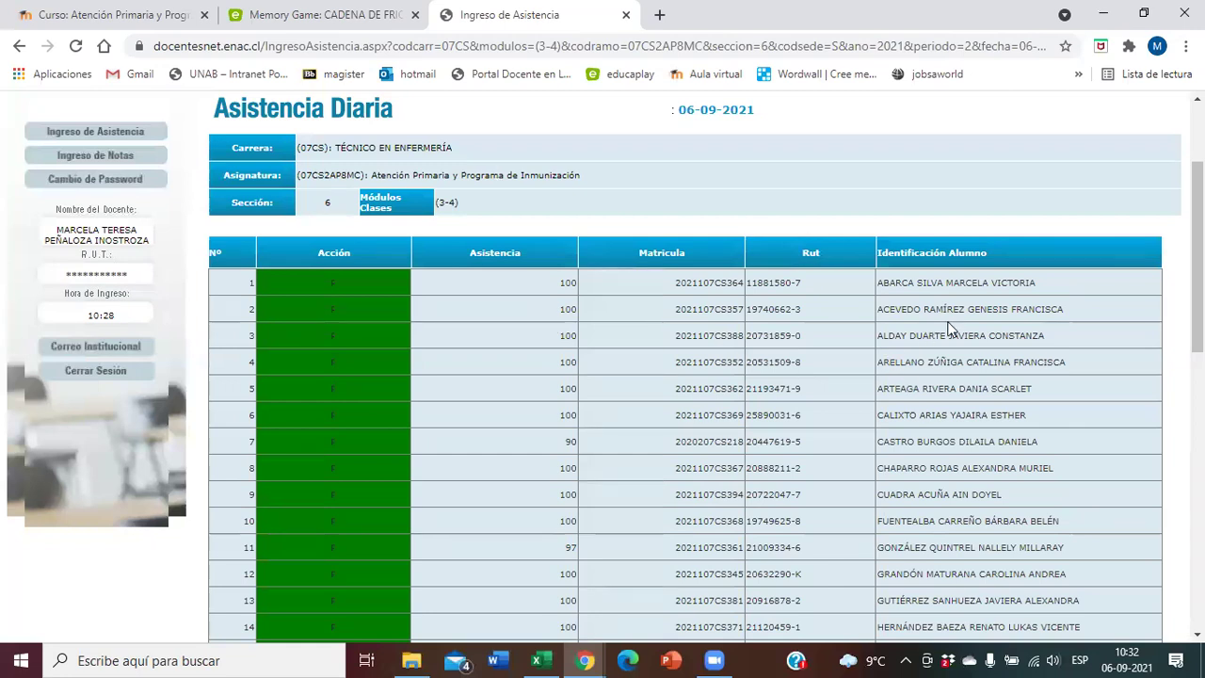
Step: Go through the roll from row 3 to row 7 and mark the student in row 7 as absent
left_click_drag(965, 308, 882, 336)
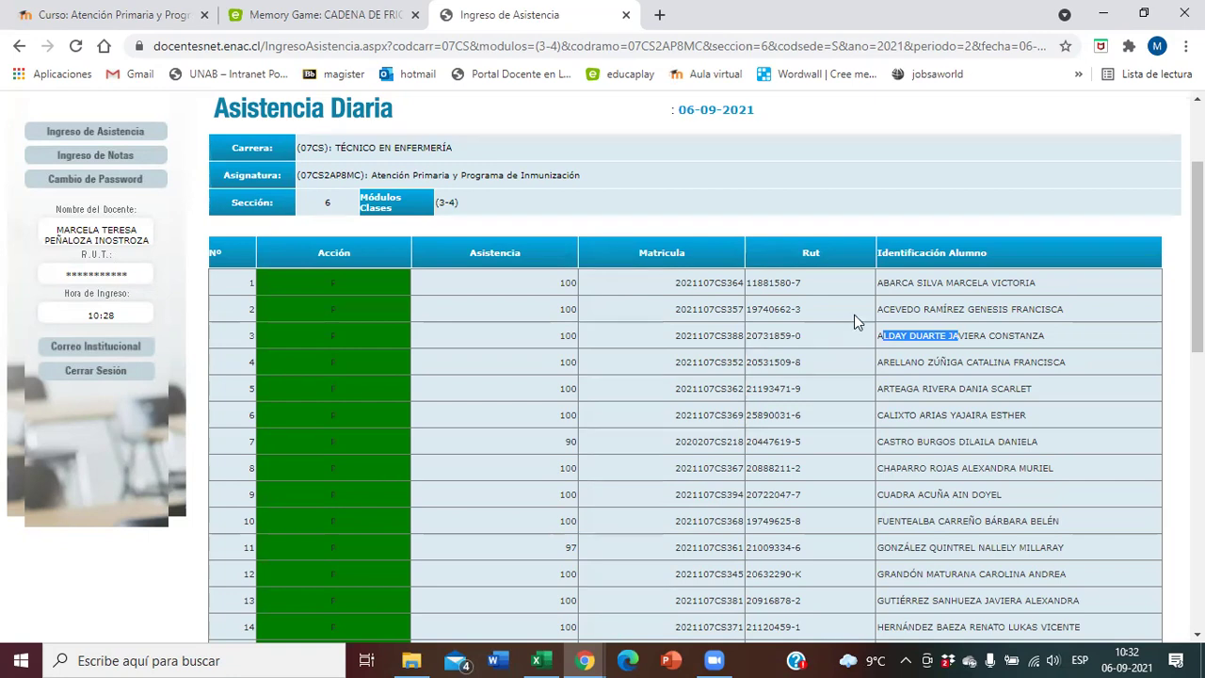
left_click_drag(973, 361, 905, 383)
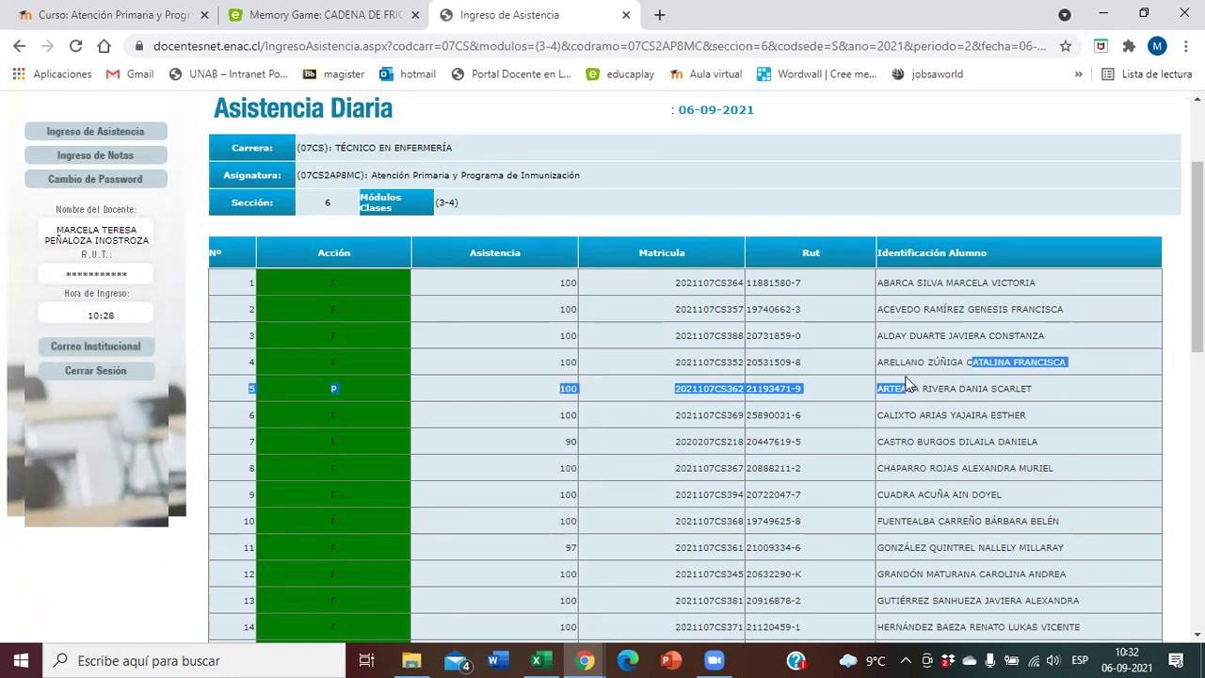
left_click_drag(975, 388, 891, 401)
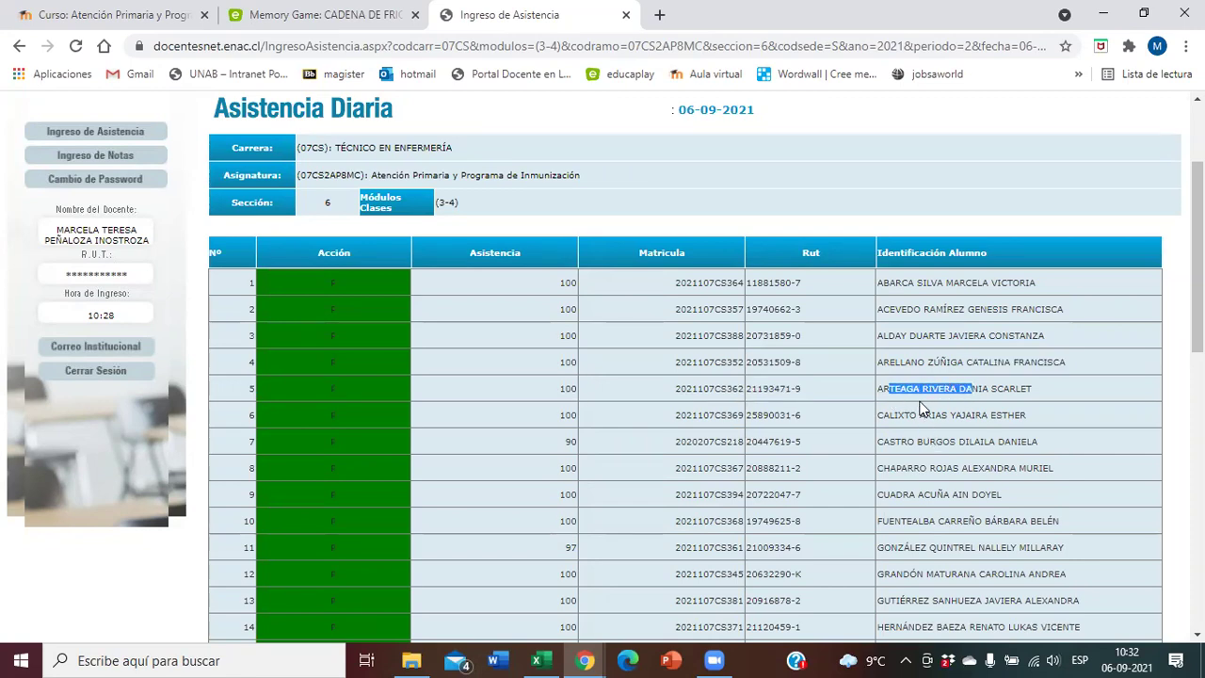
left_click(922, 408)
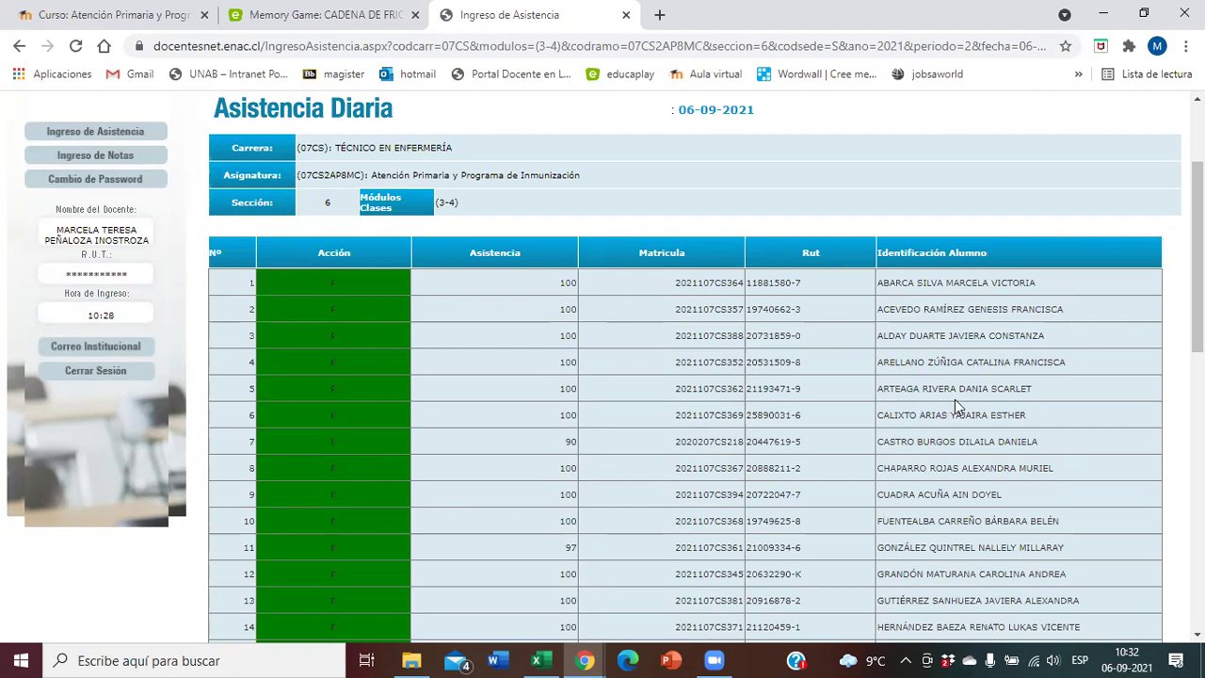
left_click_drag(991, 388, 895, 389)
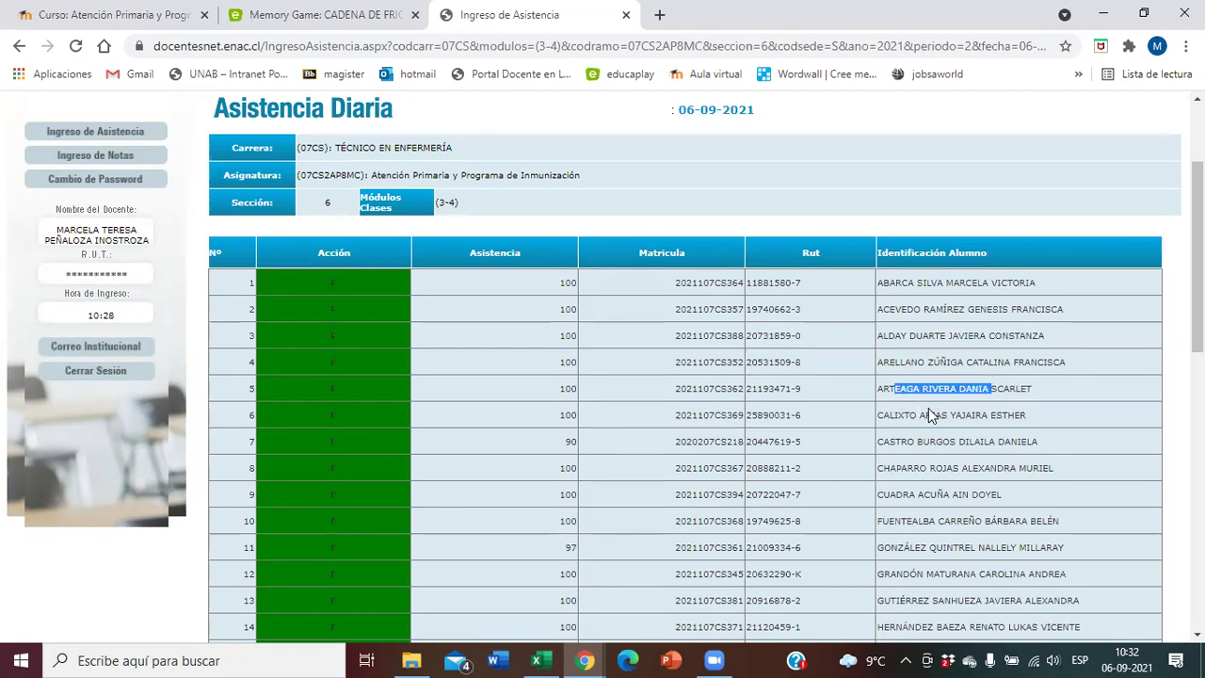
left_click_drag(970, 414, 910, 406)
left_click(910, 406)
scroll(937, 434, "down", 1)
scroll(936, 435, "down", 2)
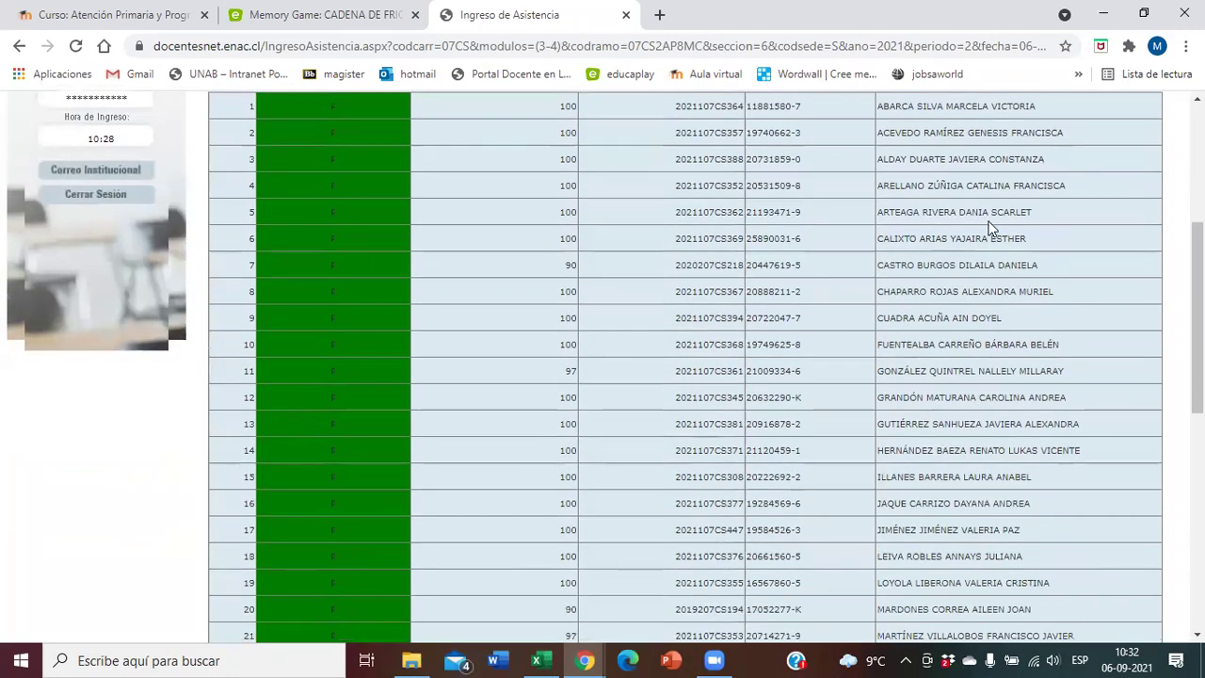
left_click_drag(995, 264, 899, 267)
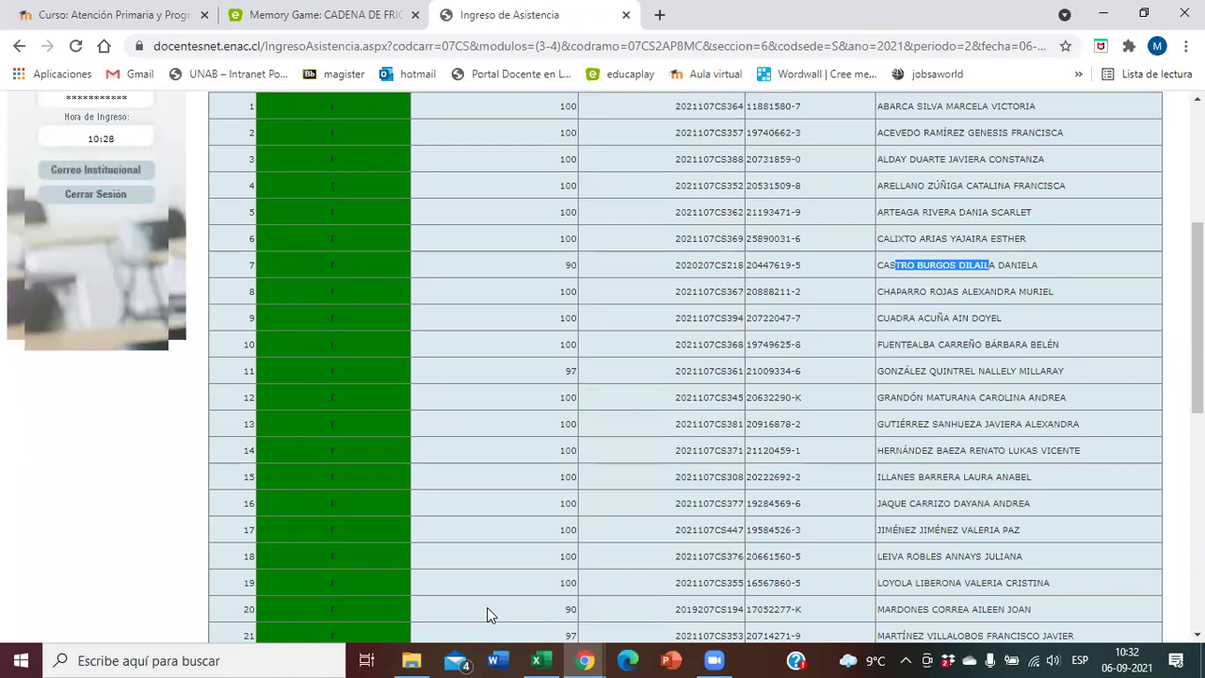
left_click(360, 254)
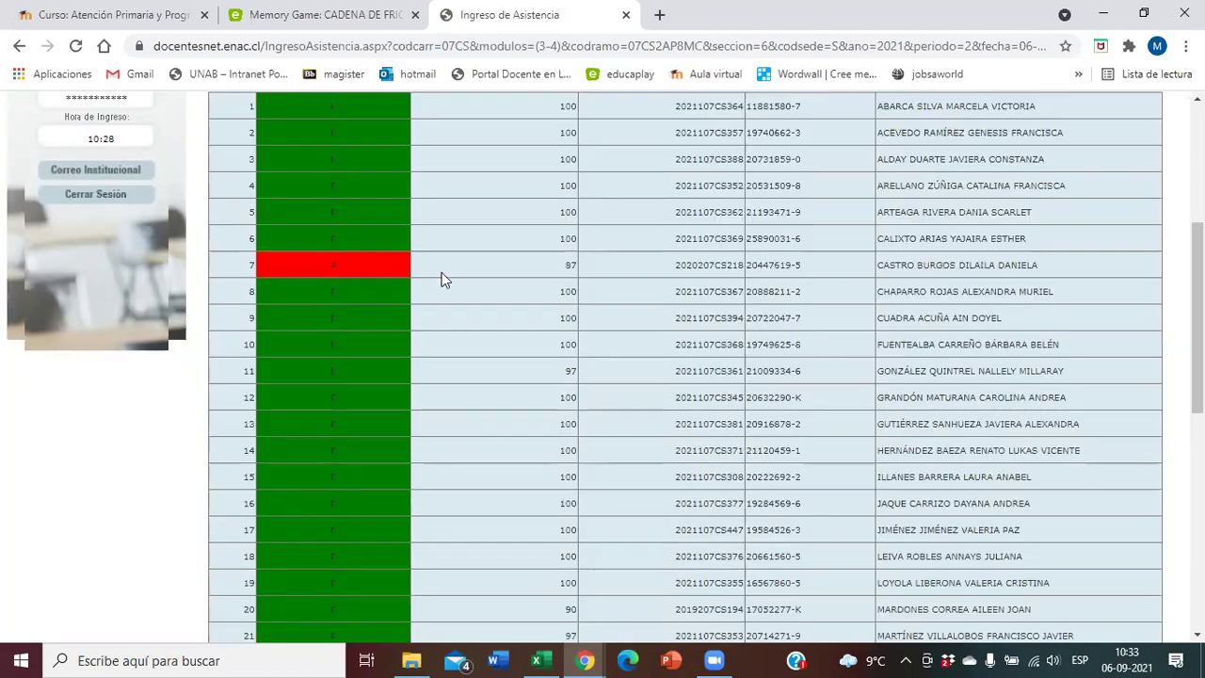
Step: Go through the students in rows 9 to 11 of the attendance list, one by one
left_click_drag(943, 319, 525, 314)
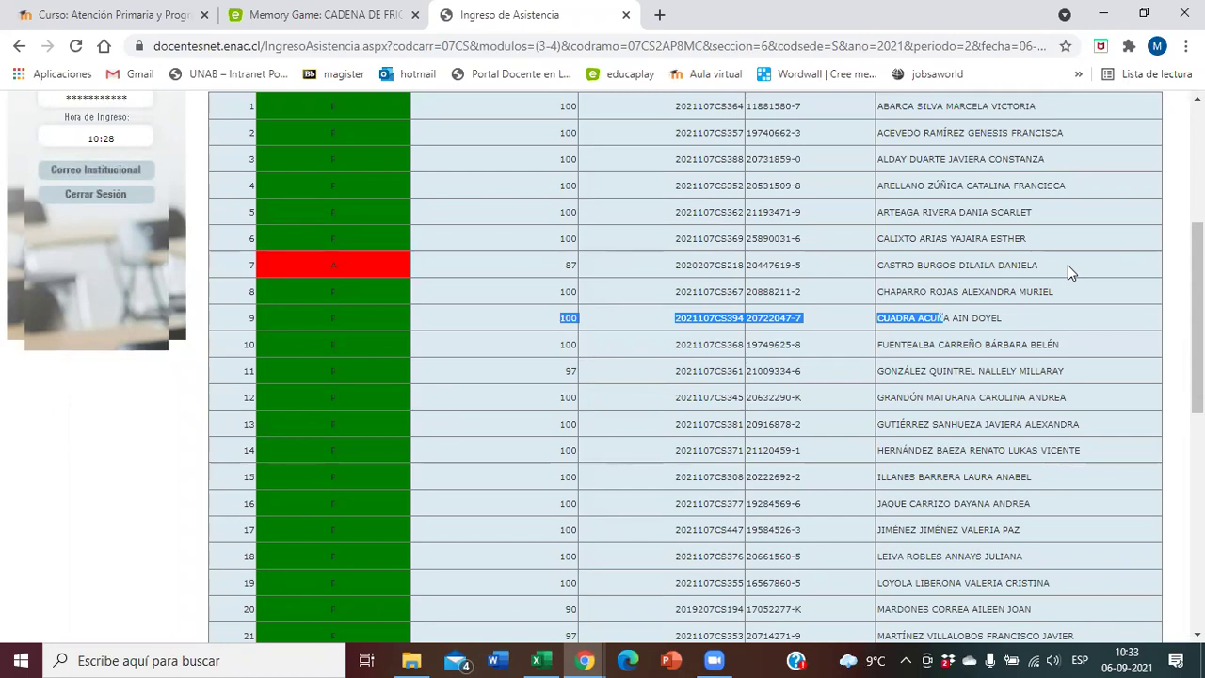
left_click_drag(1009, 345, 878, 347)
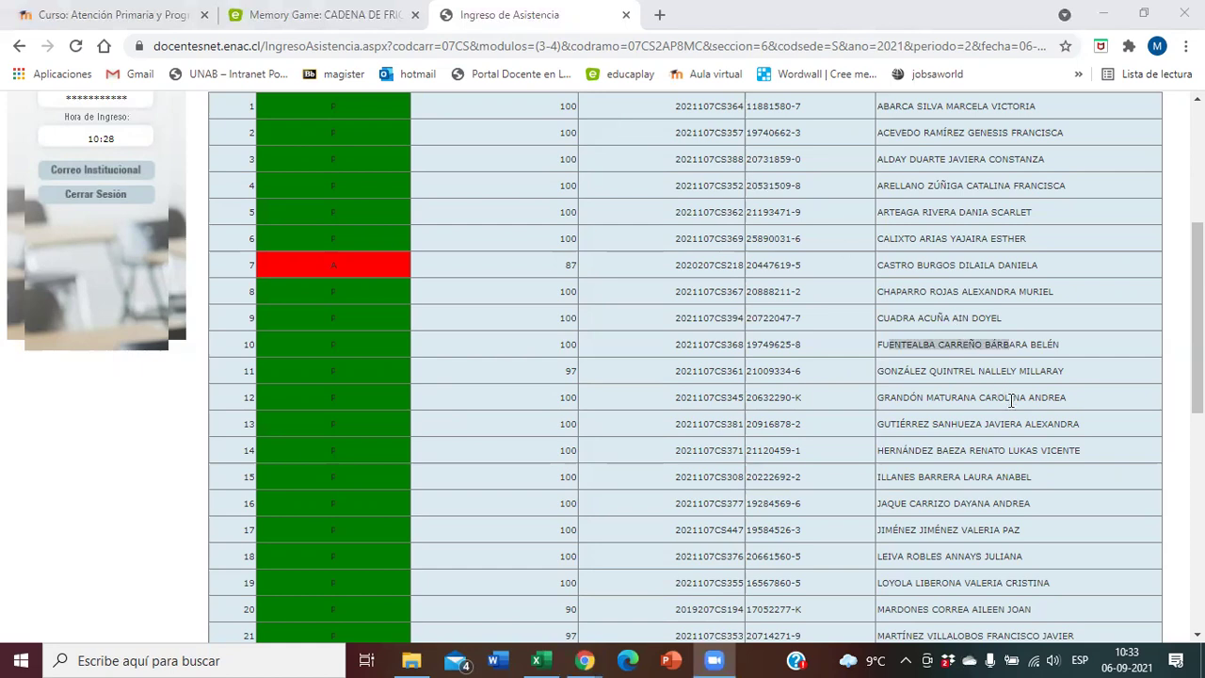
left_click(387, 405)
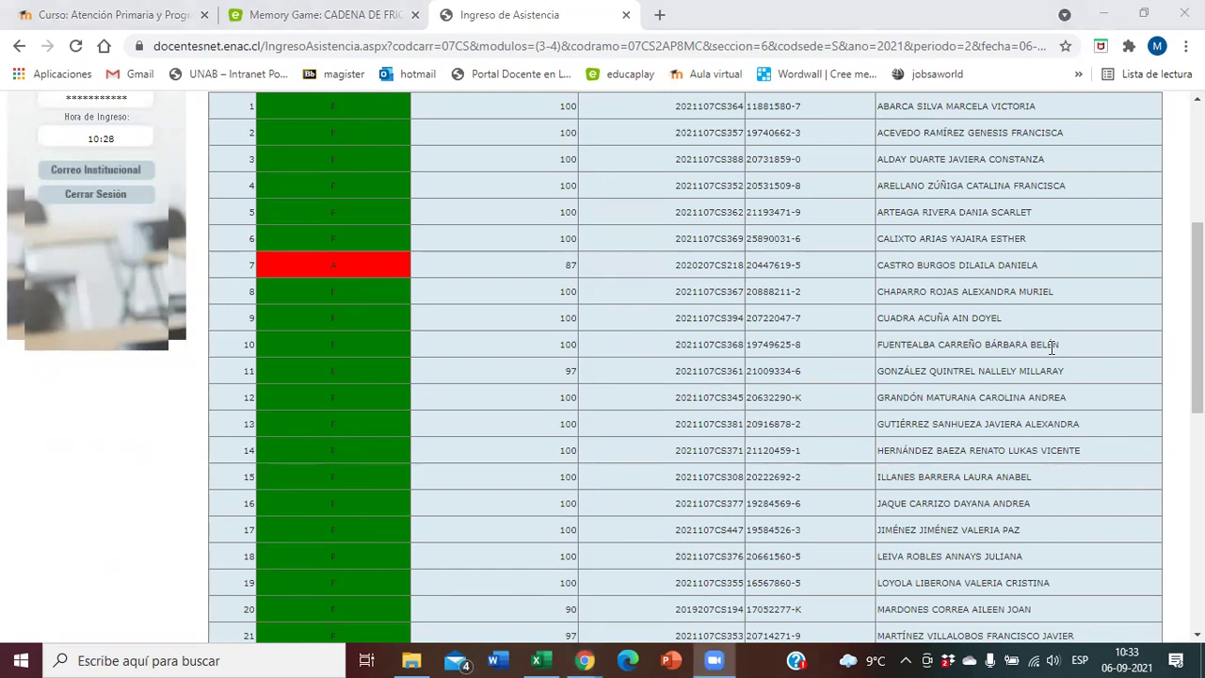
scroll(1051, 347, "up", 3)
scroll(1051, 349, "down", 2)
scroll(1051, 348, "down", 1)
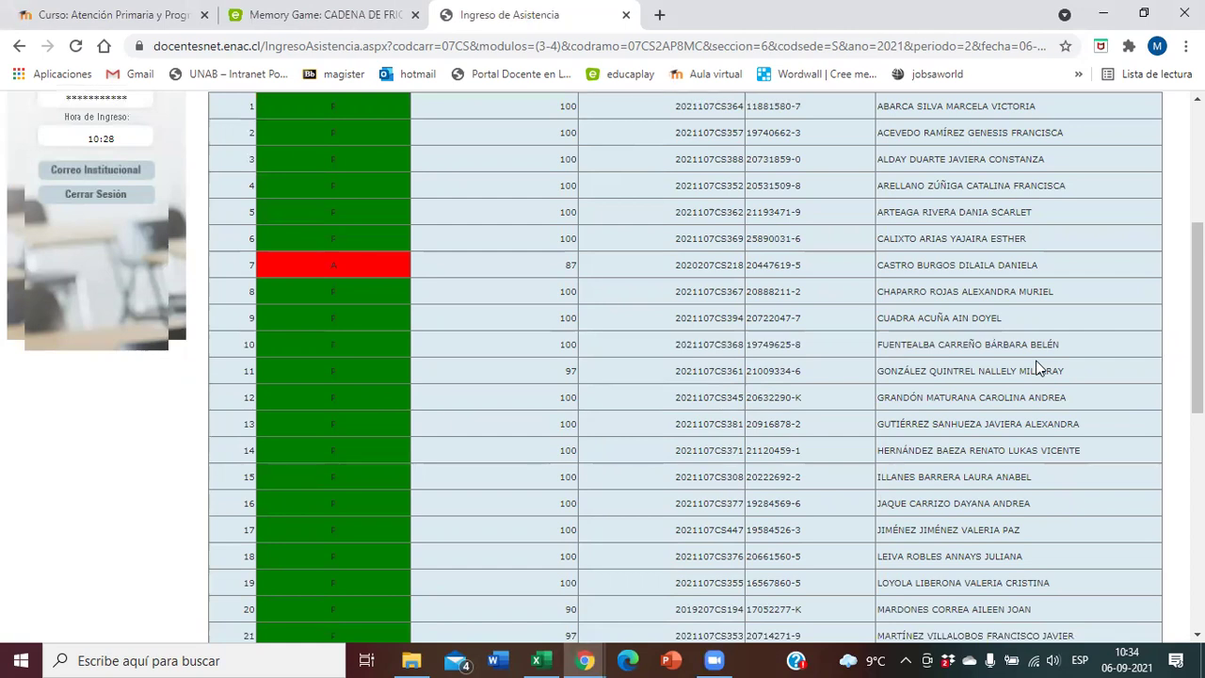
left_click_drag(1037, 371, 432, 377)
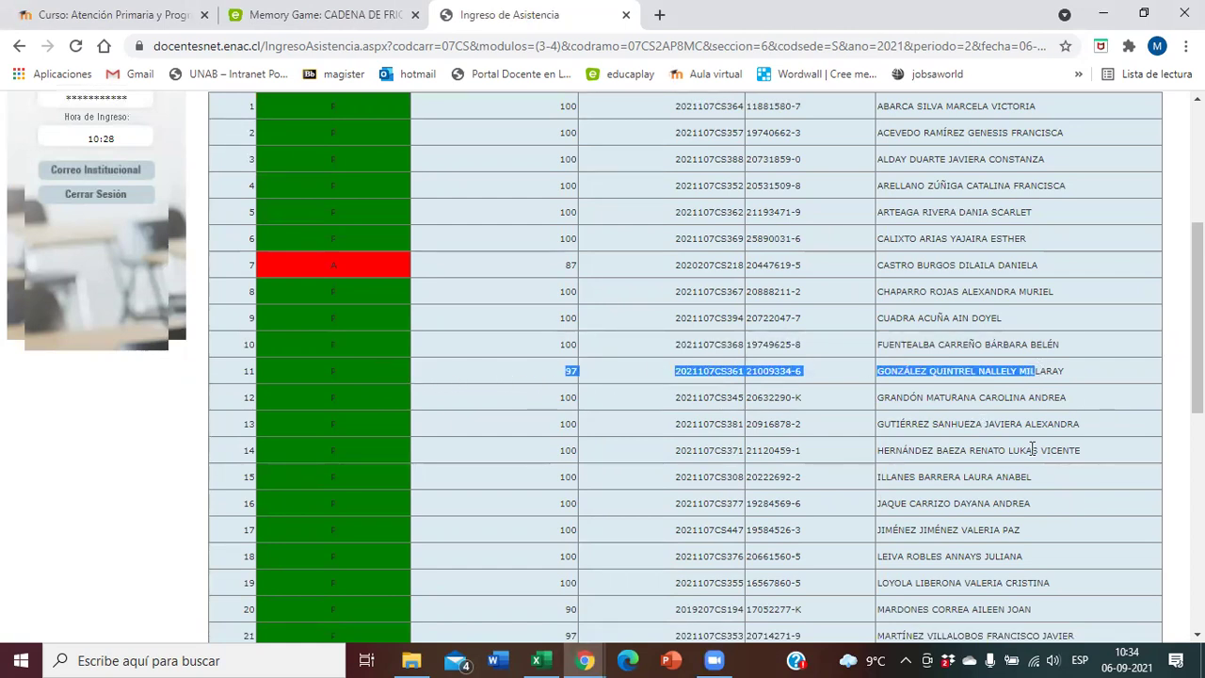
scroll(1032, 449, "down", 2)
scroll(1032, 449, "up", 1)
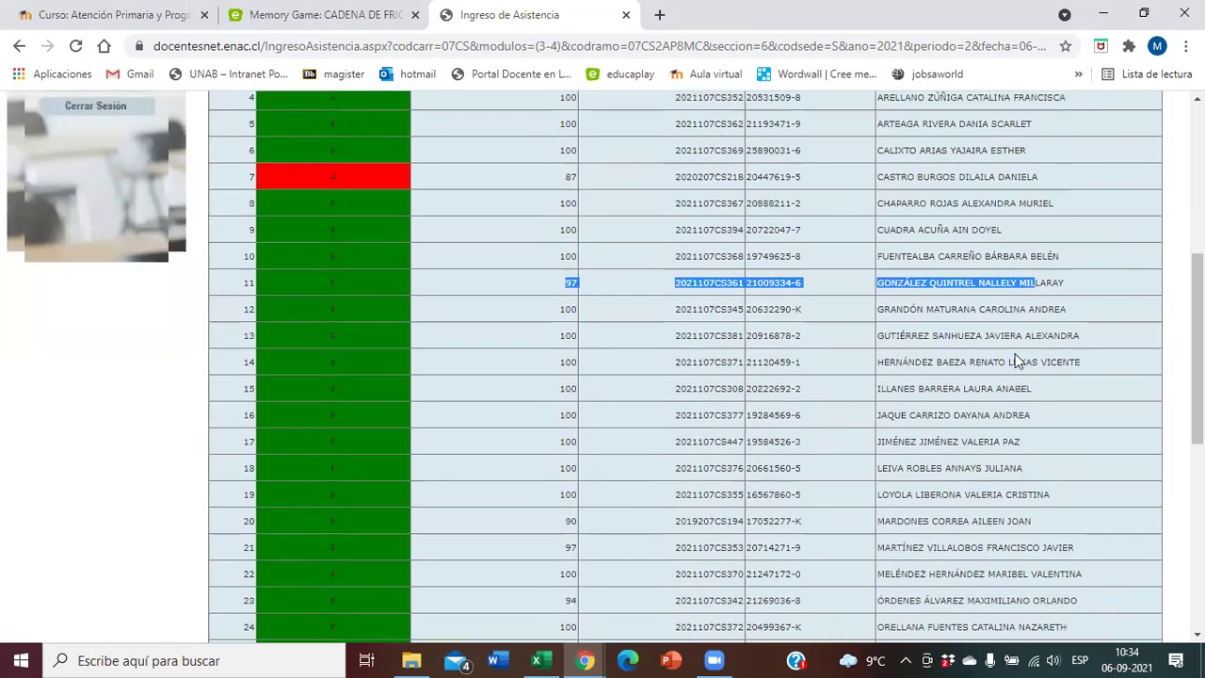
left_click(1036, 284)
left_click_drag(1036, 285, 536, 286)
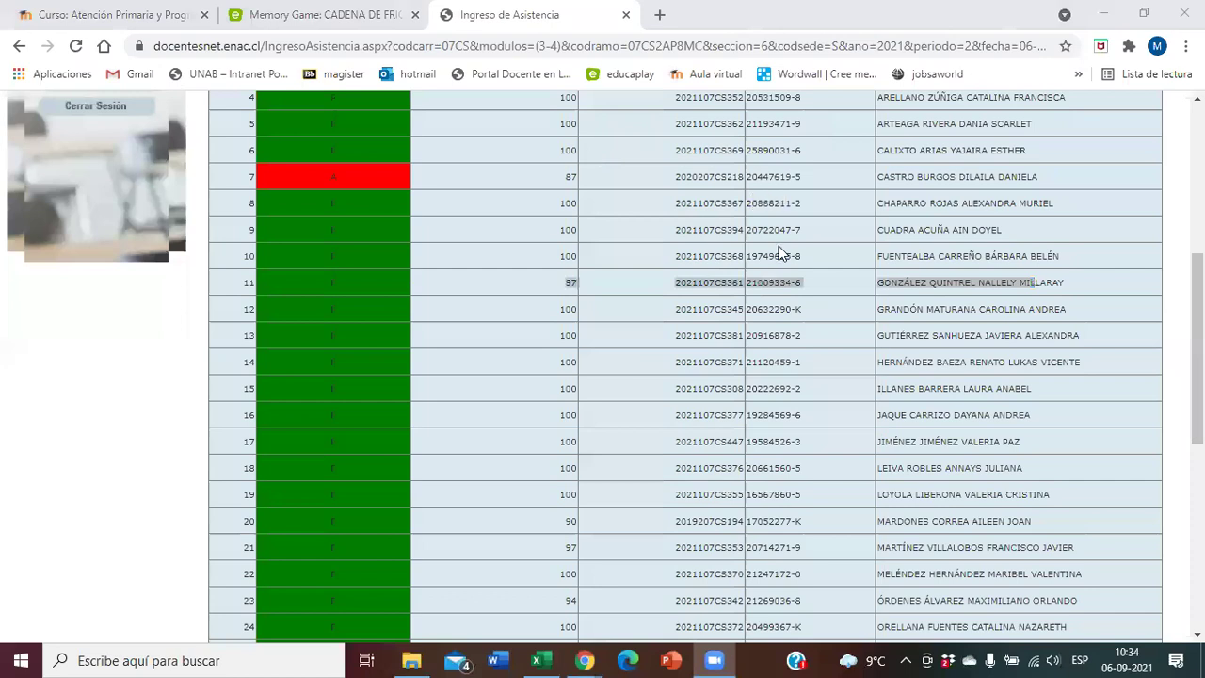
Step: Mark the students in rows 13 and 9 of the attendance list as absent
left_click_drag(1017, 335, 763, 339)
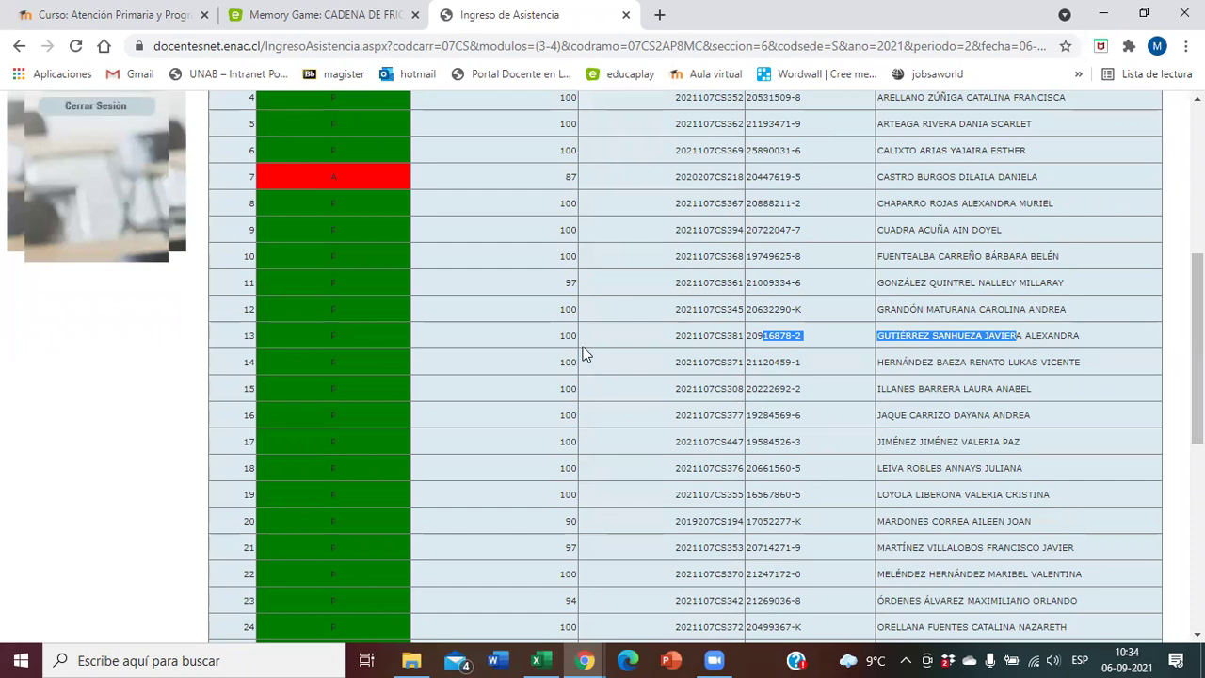
left_click(367, 335)
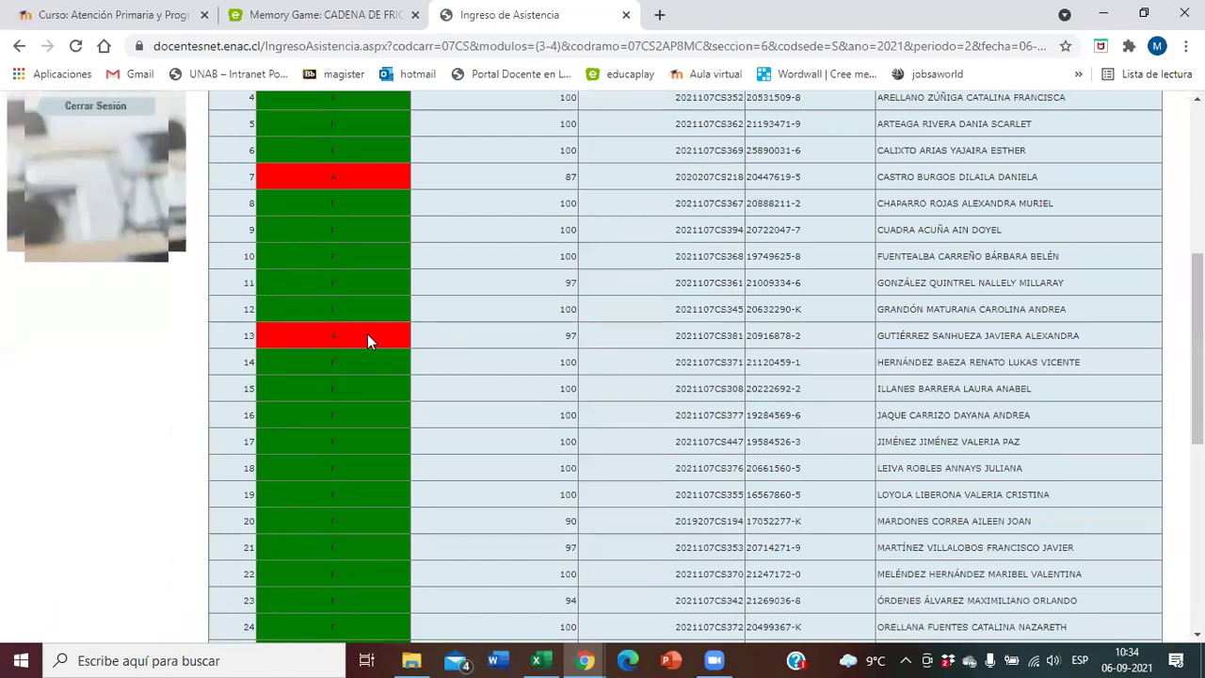
left_click(364, 241)
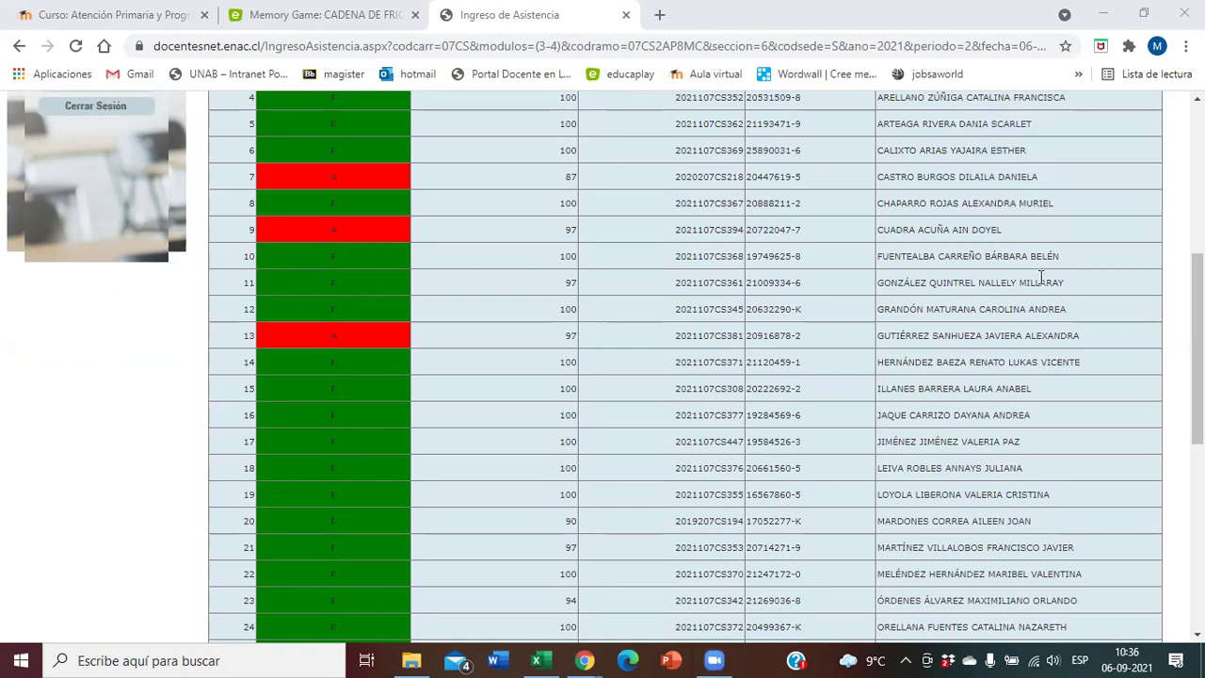
Step: Mark the student in row 15 of the attendance list as absent
scroll(1052, 336, "down", 2)
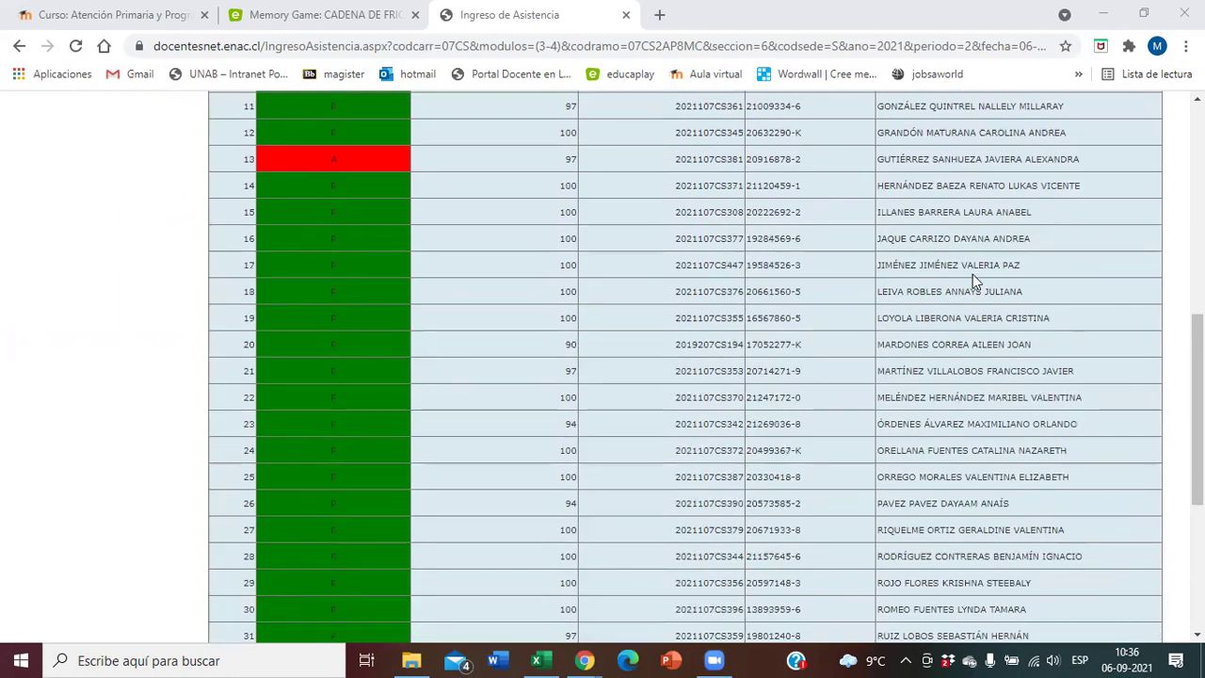
left_click_drag(956, 212, 499, 225)
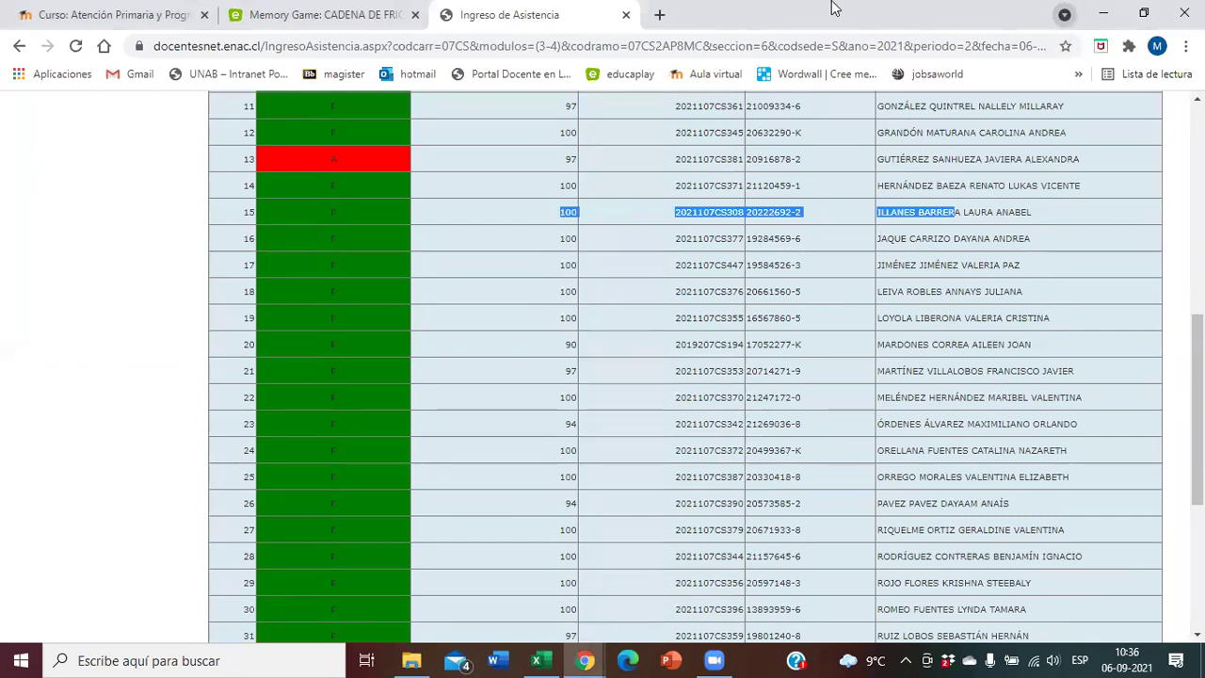
left_click(372, 216)
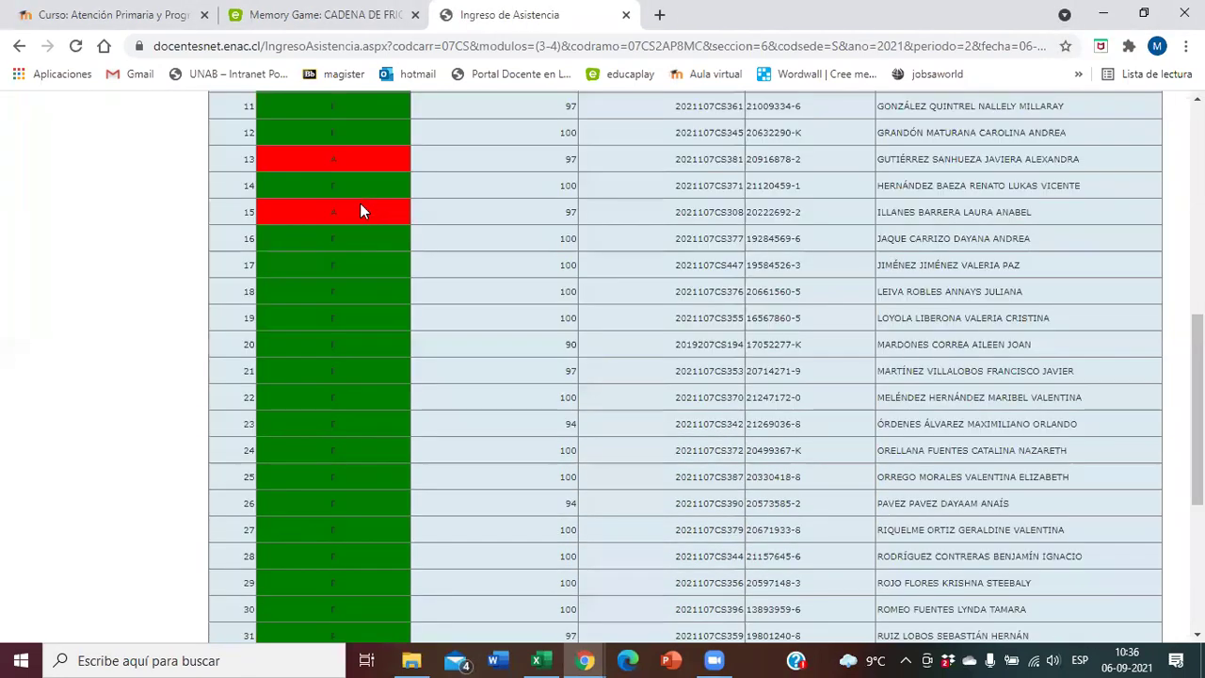
Step: Go through the roll from row 17 to row 20 and mark the student in row 20 as absent
left_click_drag(996, 266, 562, 266)
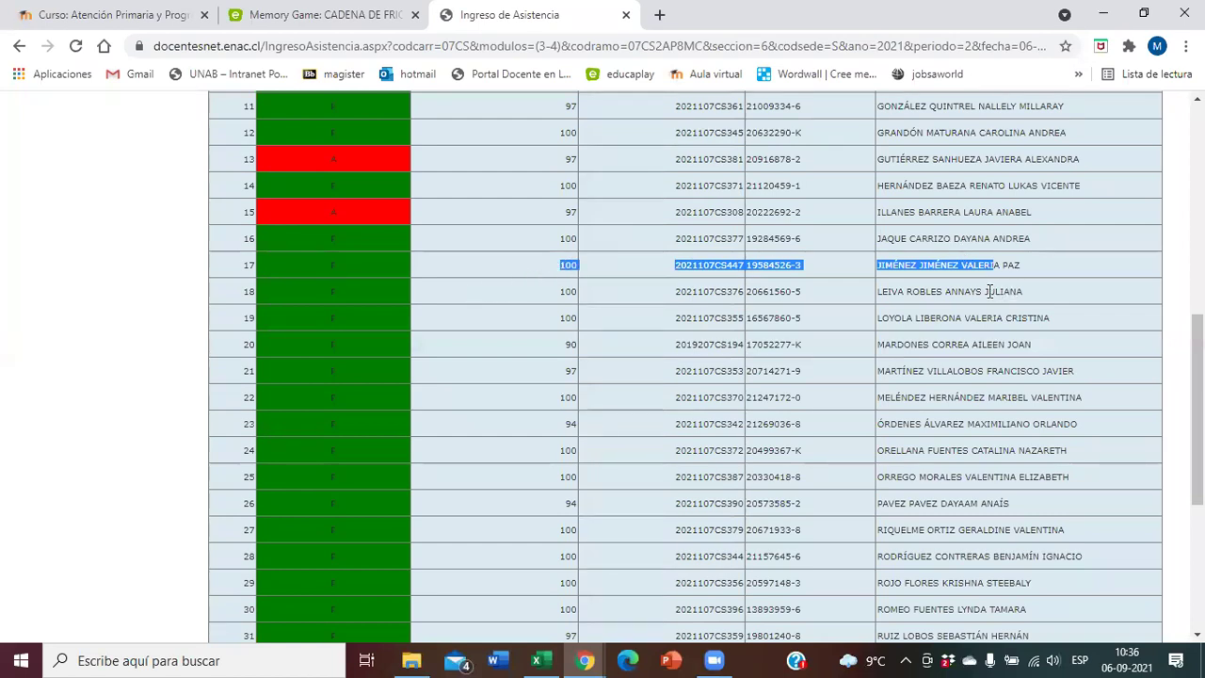
left_click_drag(989, 291, 481, 315)
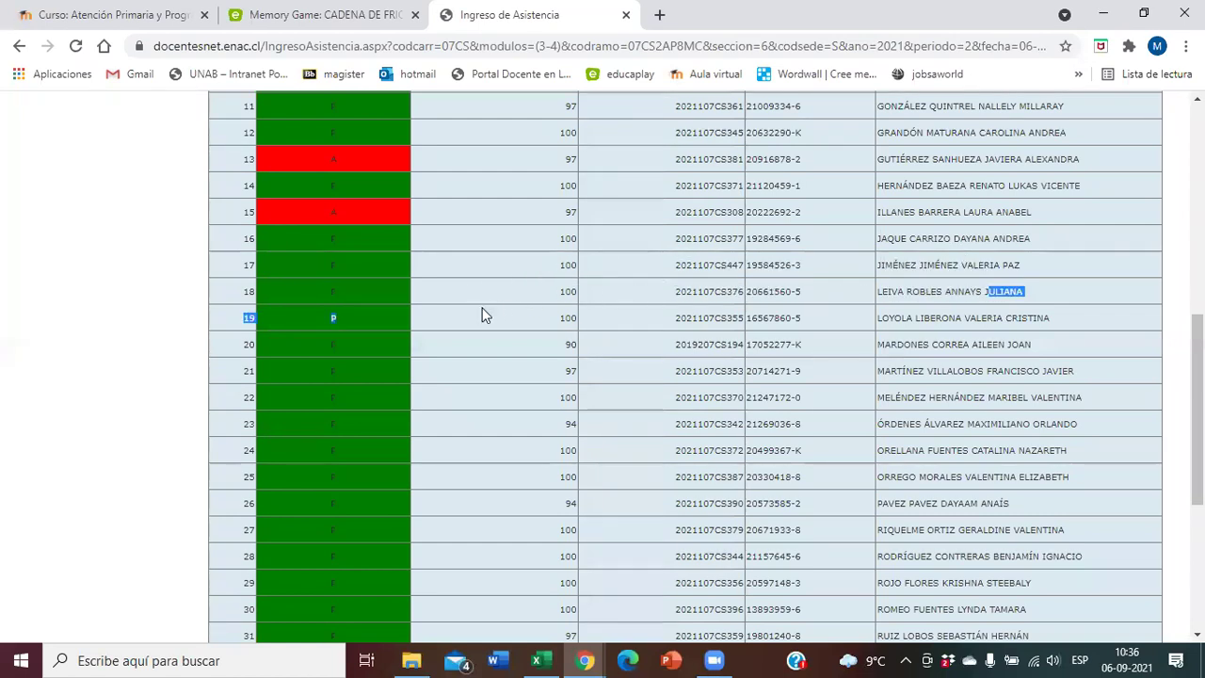
scroll(674, 325, "down", 1)
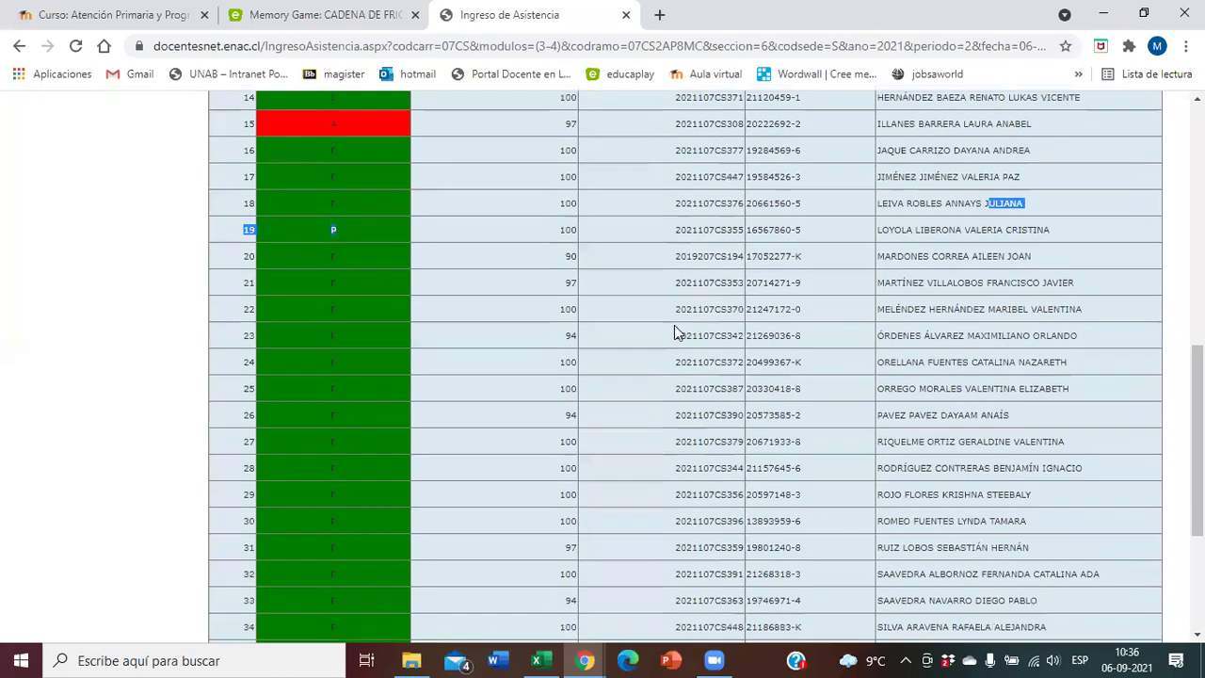
left_click_drag(996, 223, 882, 224)
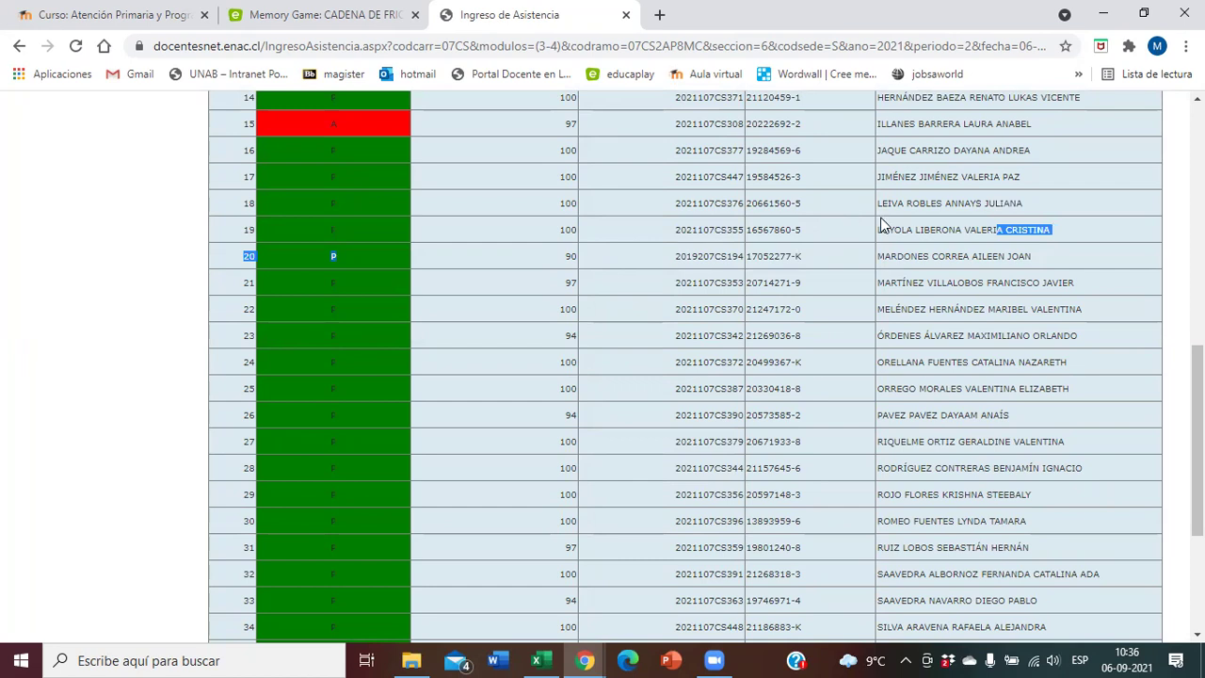
left_click_drag(998, 256, 569, 259)
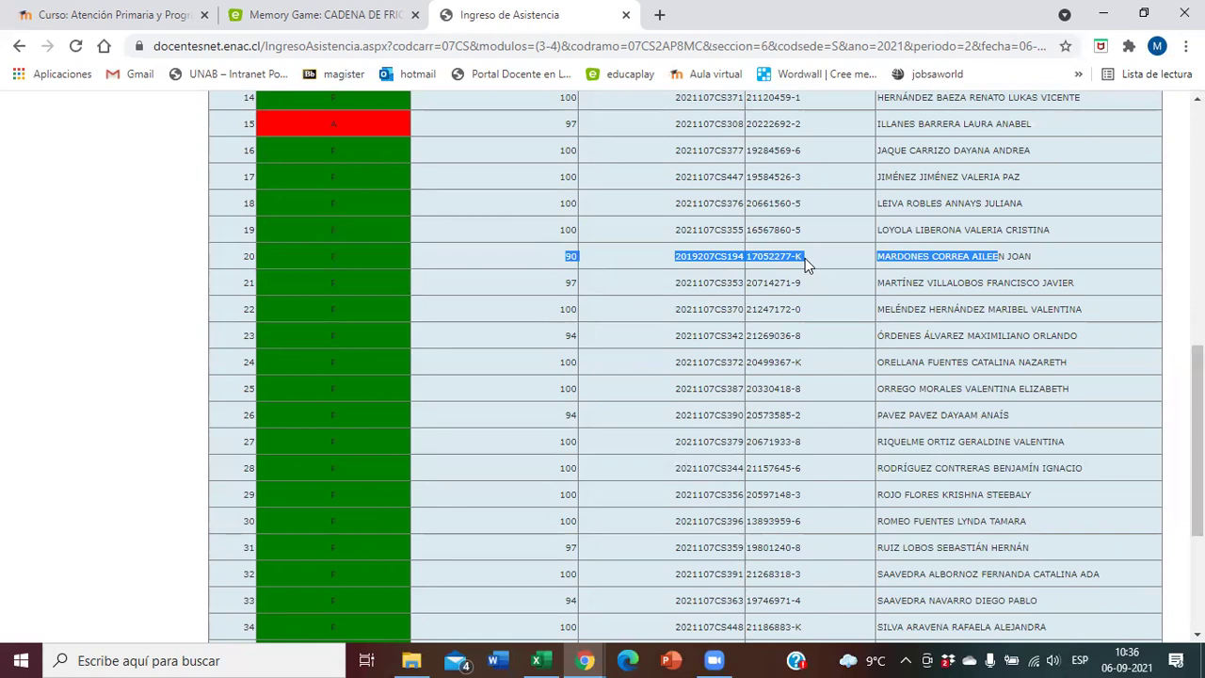
left_click(387, 251)
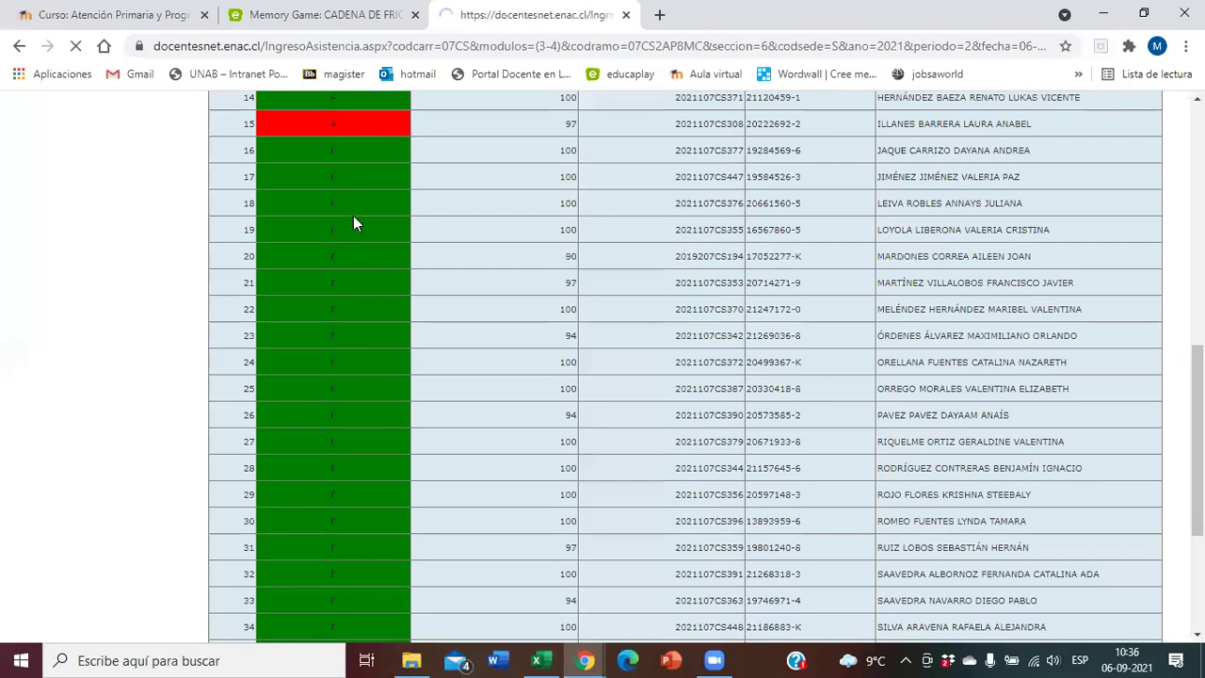
Step: Go through the students in rows 23 to 27 of the attendance list, one by one
left_click_drag(1000, 335, 556, 339)
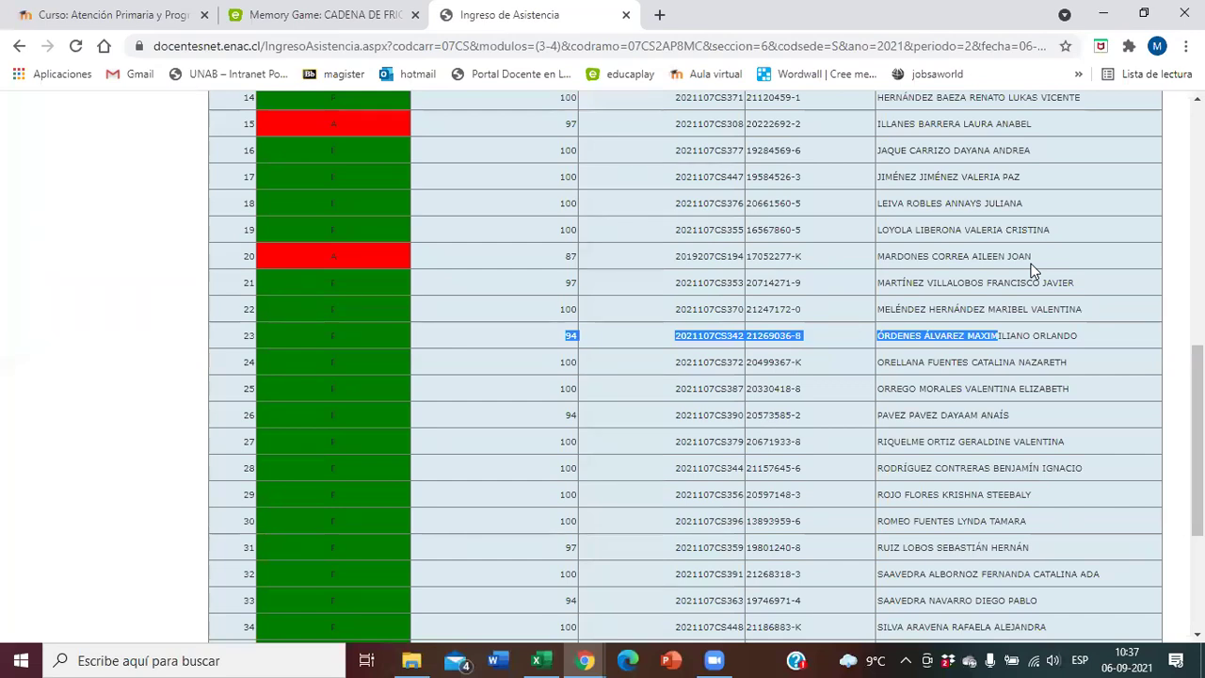
scroll(1030, 269, "down", 3)
scroll(1030, 270, "up", 2)
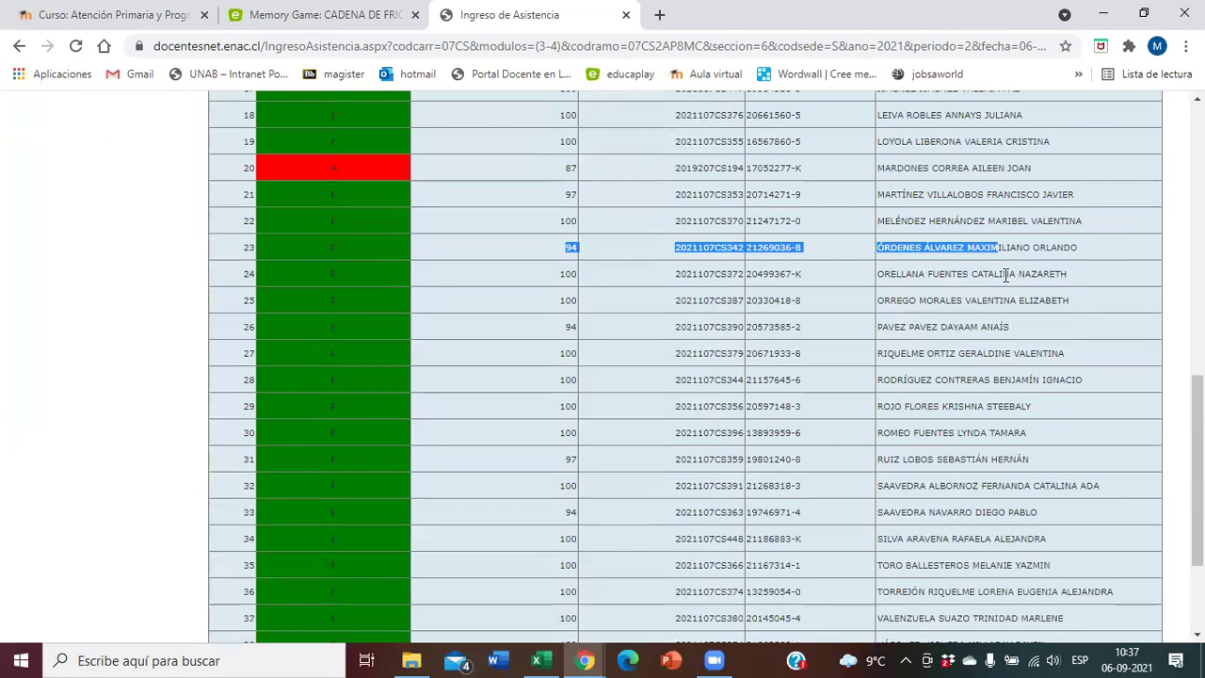
left_click_drag(1000, 300, 473, 304)
left_click_drag(978, 326, 478, 326)
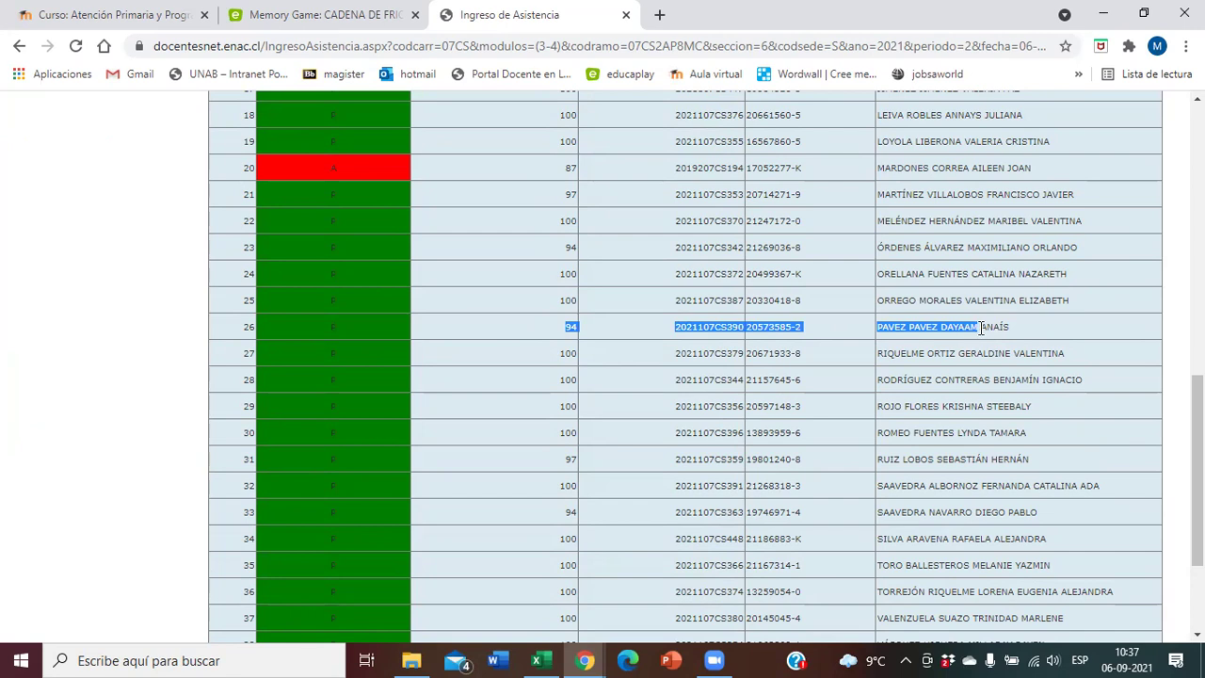
left_click_drag(982, 326, 491, 330)
left_click_drag(994, 354, 586, 326)
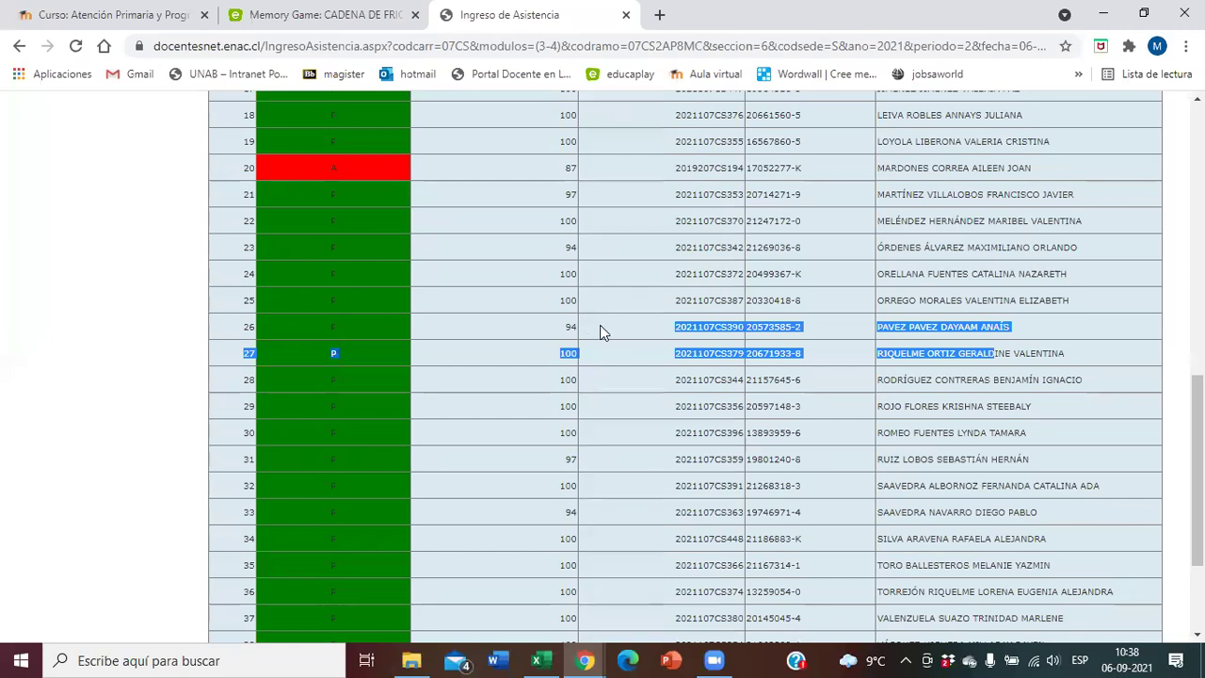
left_click(942, 373)
left_click_drag(963, 353, 509, 361)
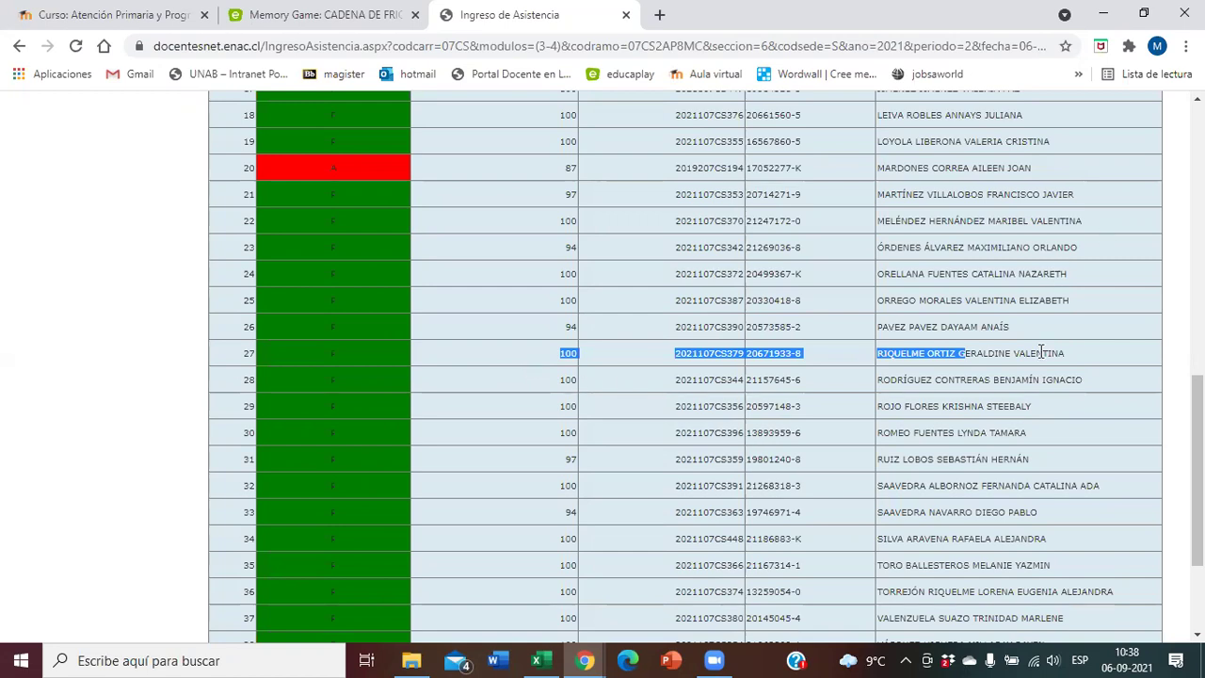
scroll(1040, 352, "down", 2)
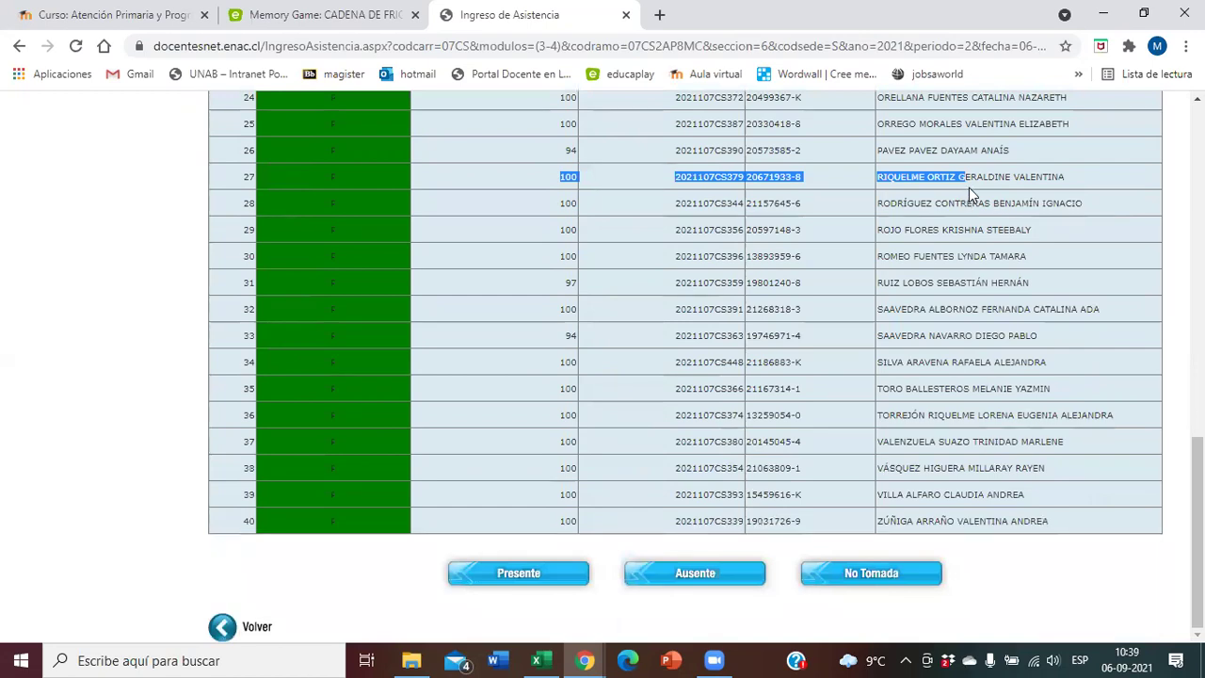
Step: Check the students in rows 27 and 28 of the attendance list and mark the one in row 27 as absent
left_click(971, 186)
left_click_drag(987, 177, 461, 182)
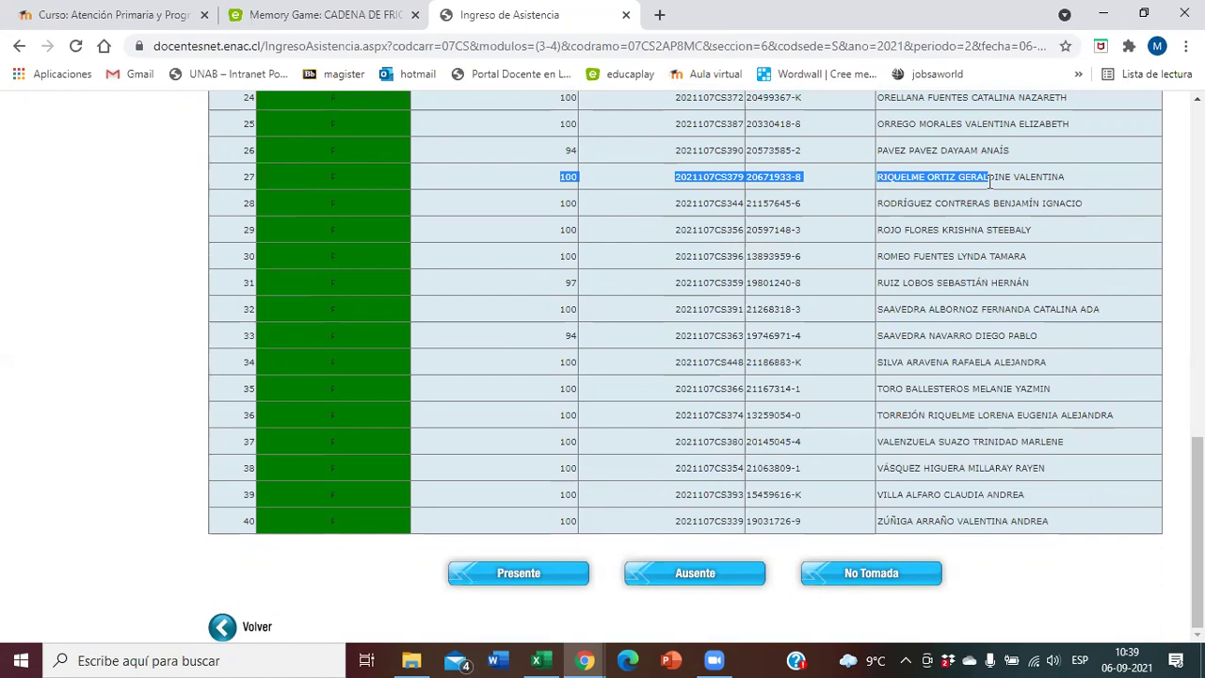
left_click_drag(1009, 203, 525, 186)
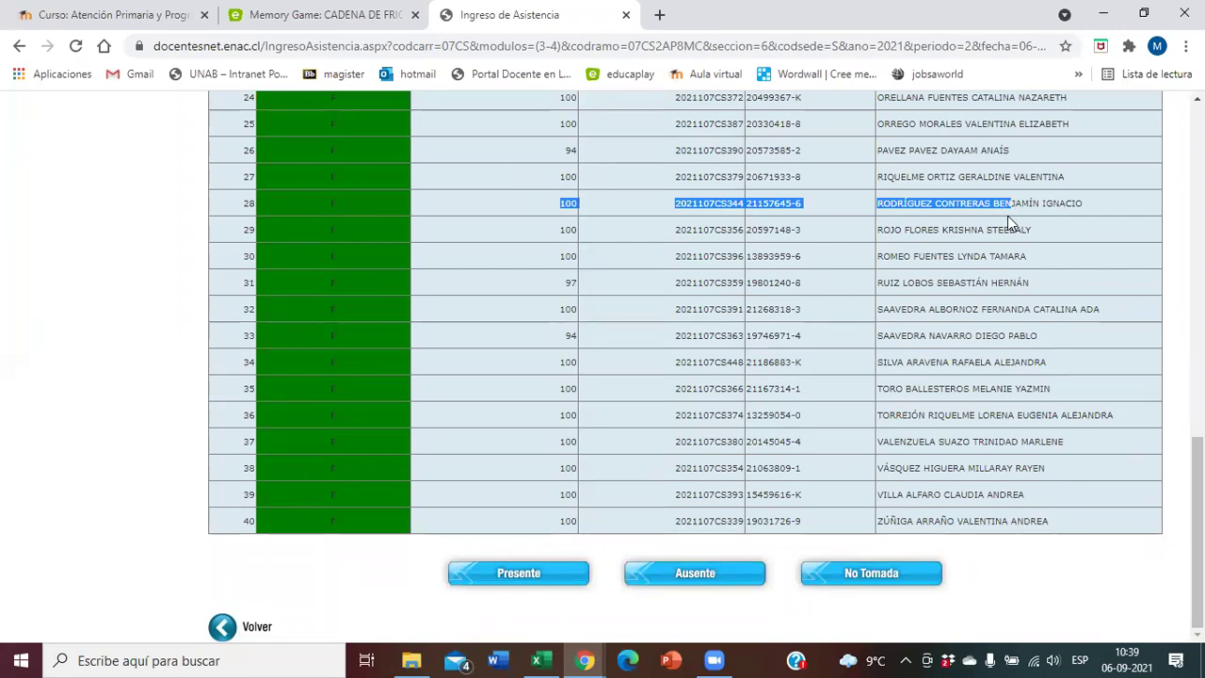
left_click(383, 175)
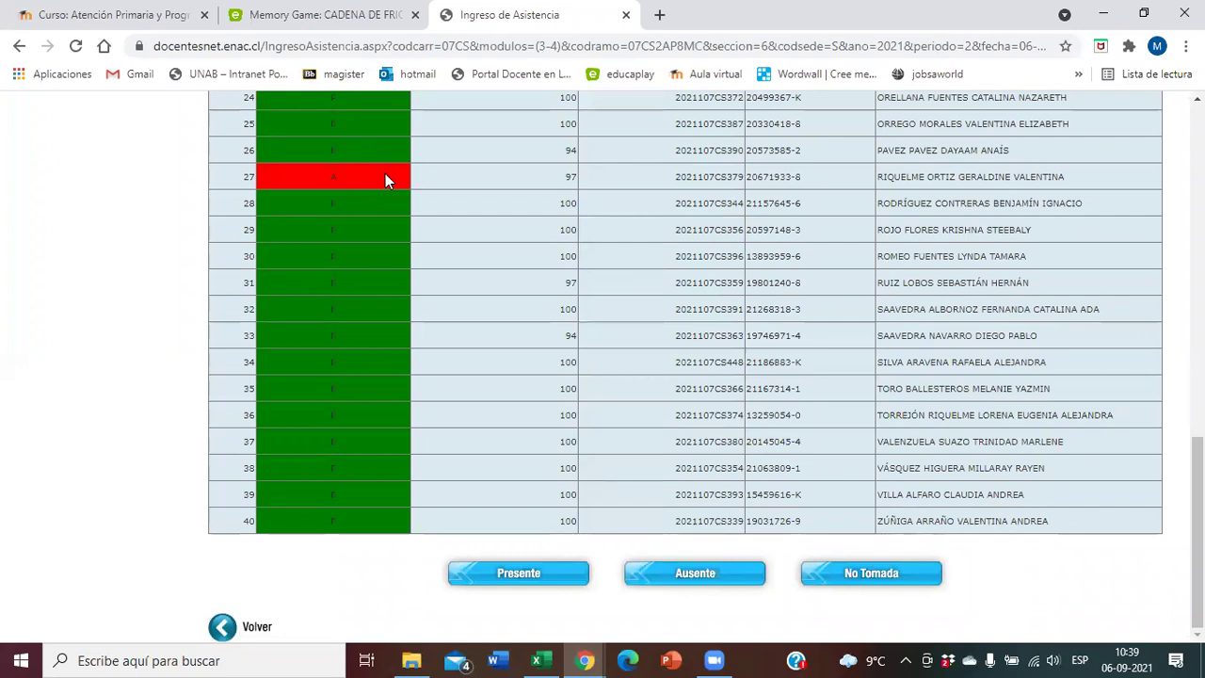
Step: Go through the remaining students from row 30 to row 40 of the attendance list
left_click_drag(942, 256, 547, 256)
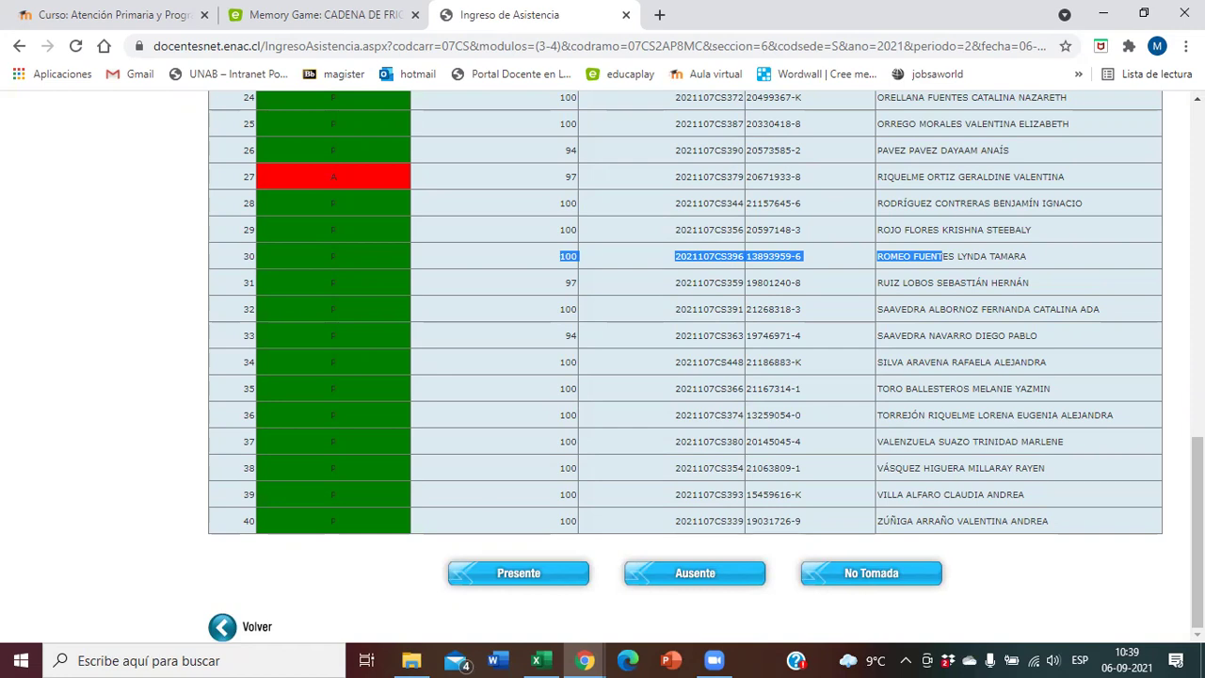
left_click_drag(1007, 388, 723, 386)
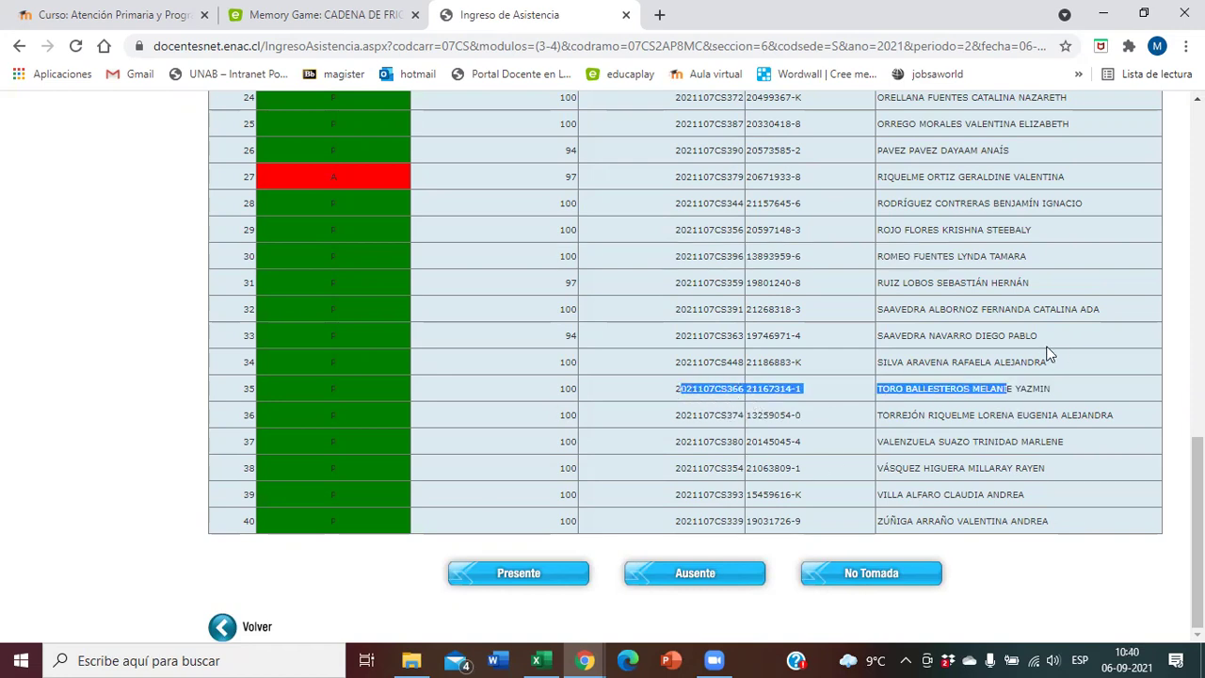
left_click_drag(1010, 415, 674, 419)
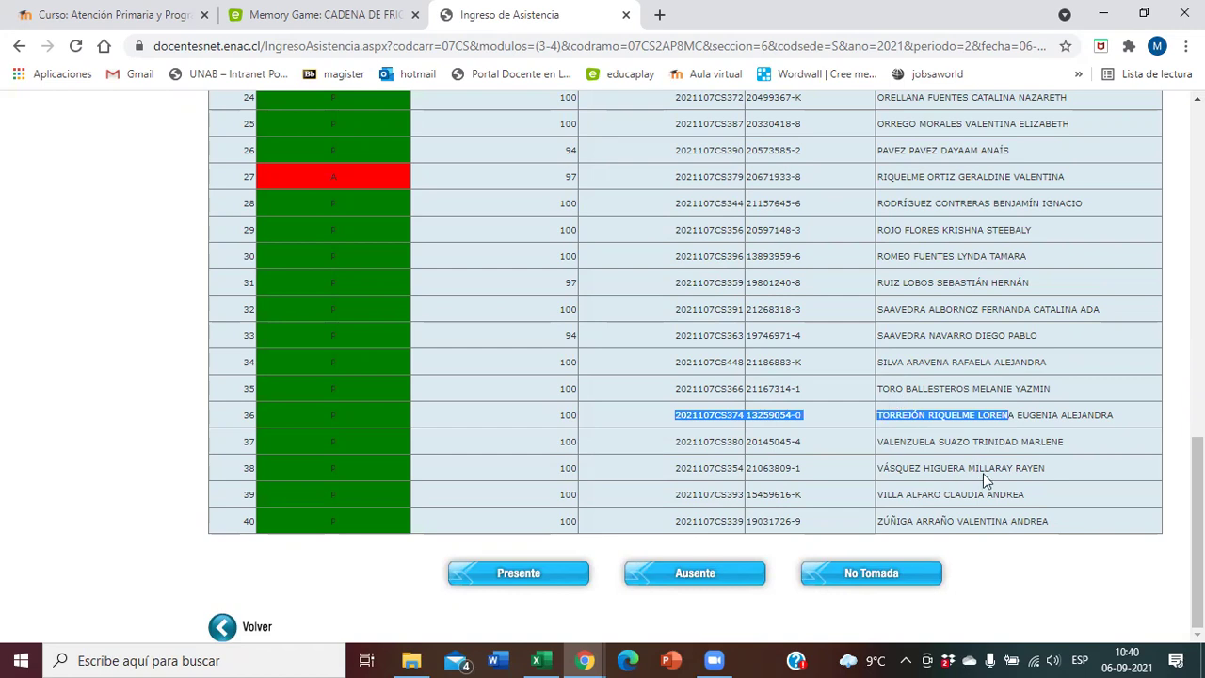
left_click_drag(1012, 441, 659, 435)
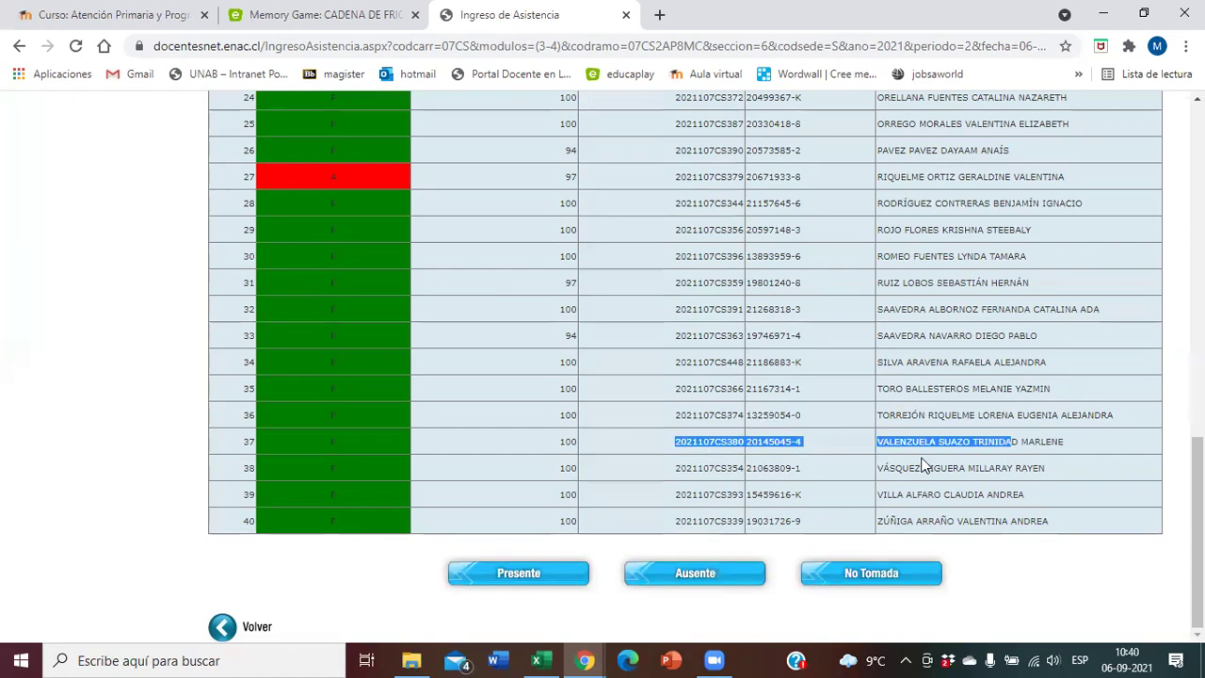
left_click_drag(989, 468, 654, 476)
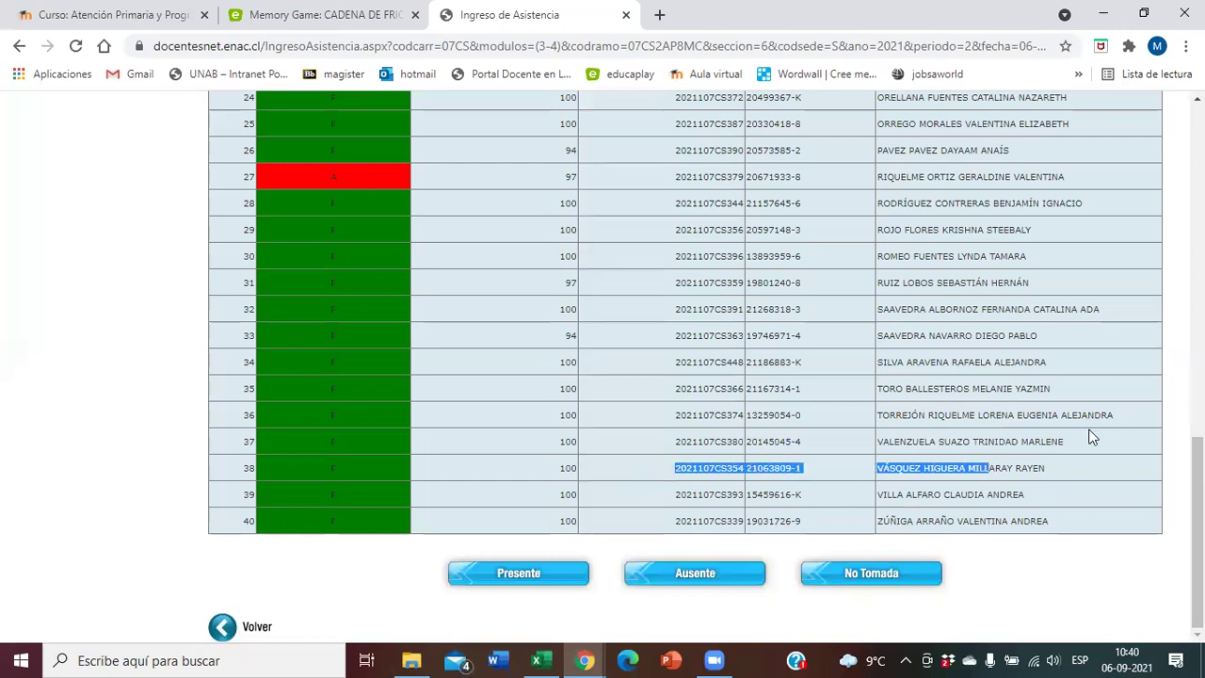
left_click_drag(966, 494, 664, 497)
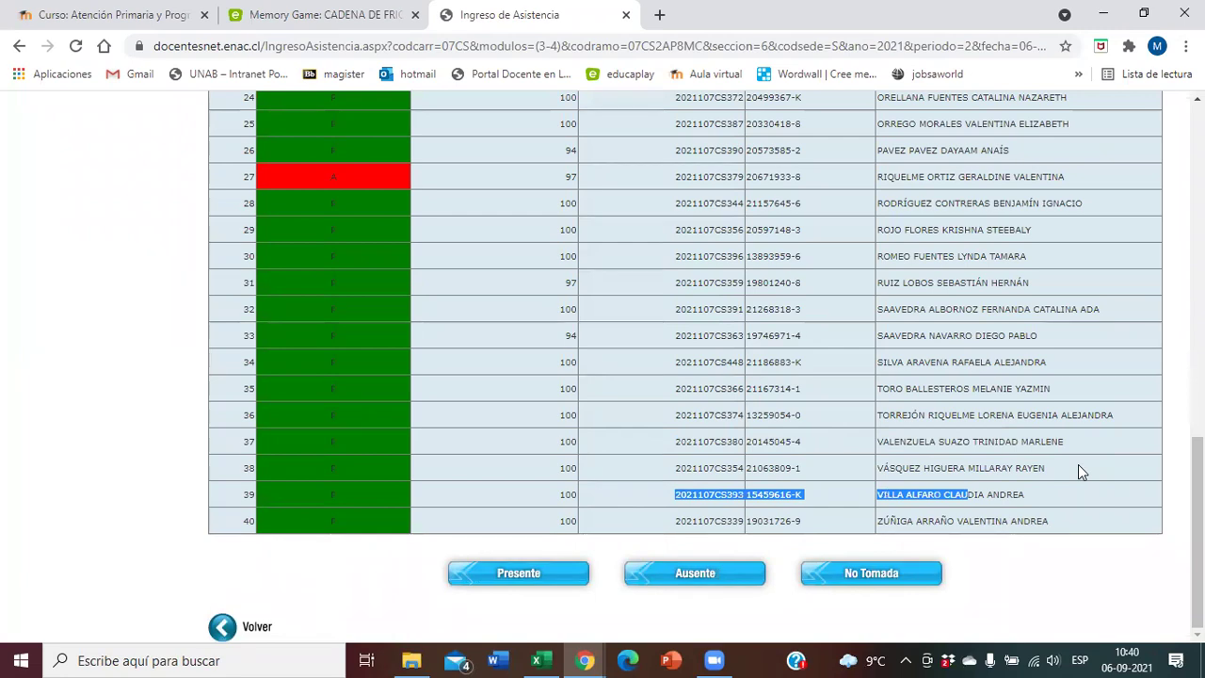
left_click_drag(984, 521, 461, 534)
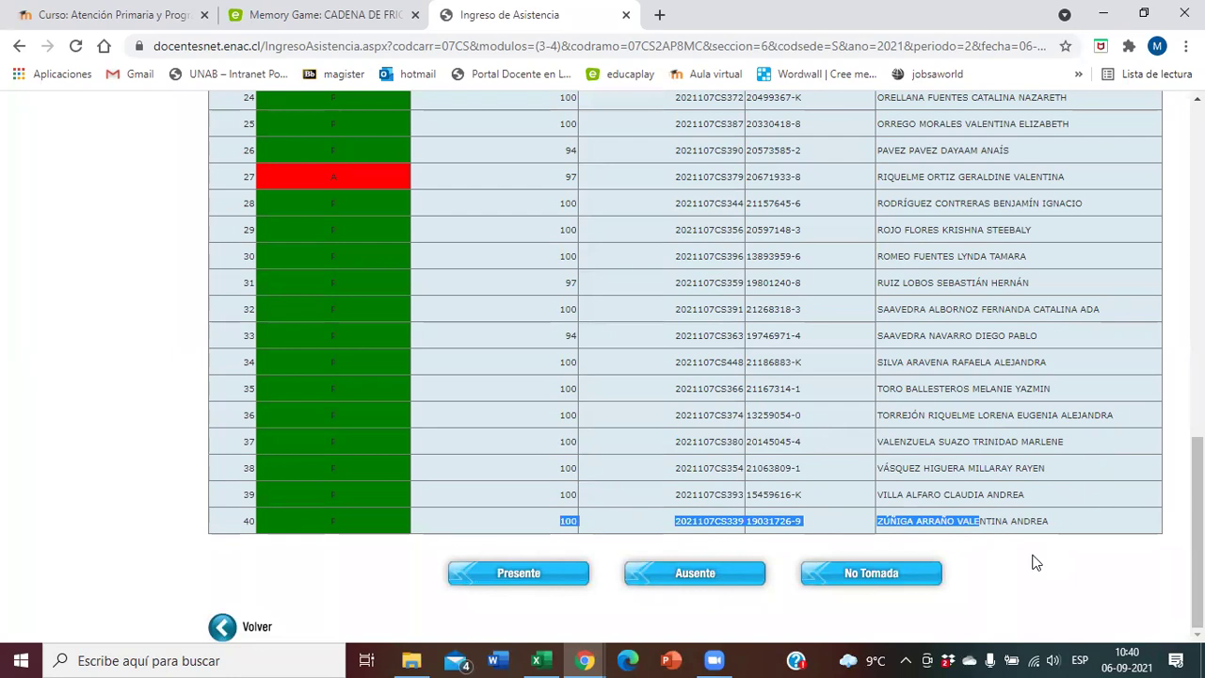
Step: Review the students marked absent in rows 9, 13, 15, 20 and 27 of the attendance list
scroll(1036, 562, "up", 8)
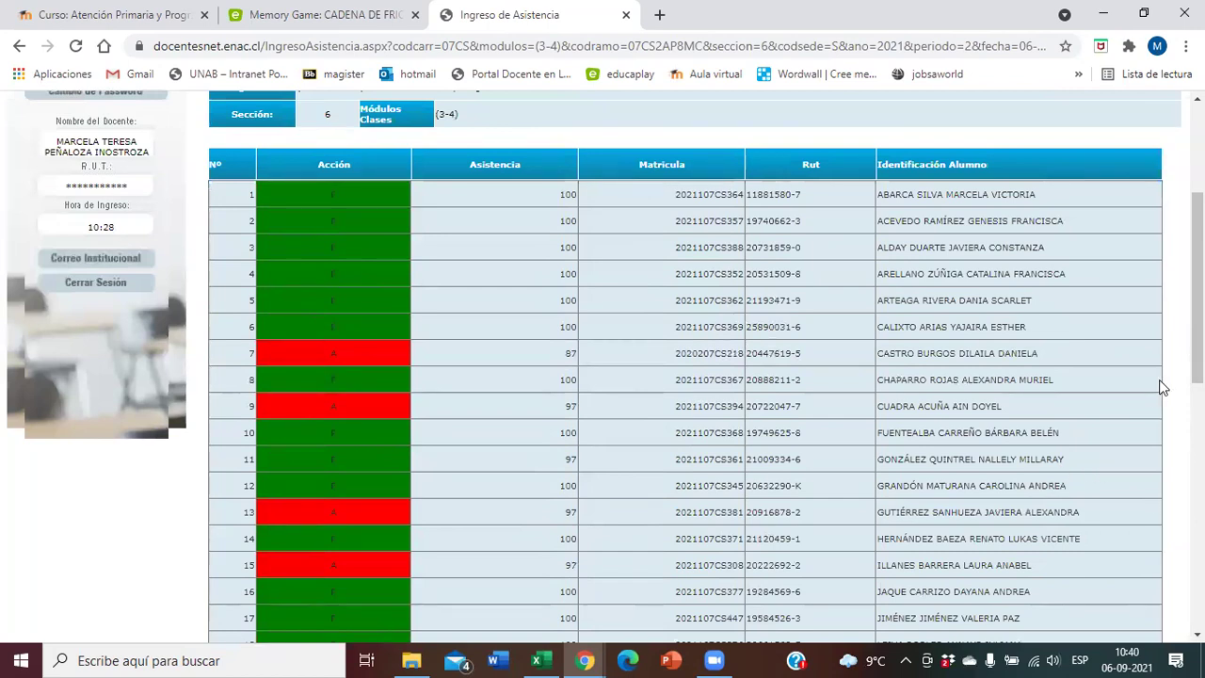
left_click_drag(985, 406, 786, 432)
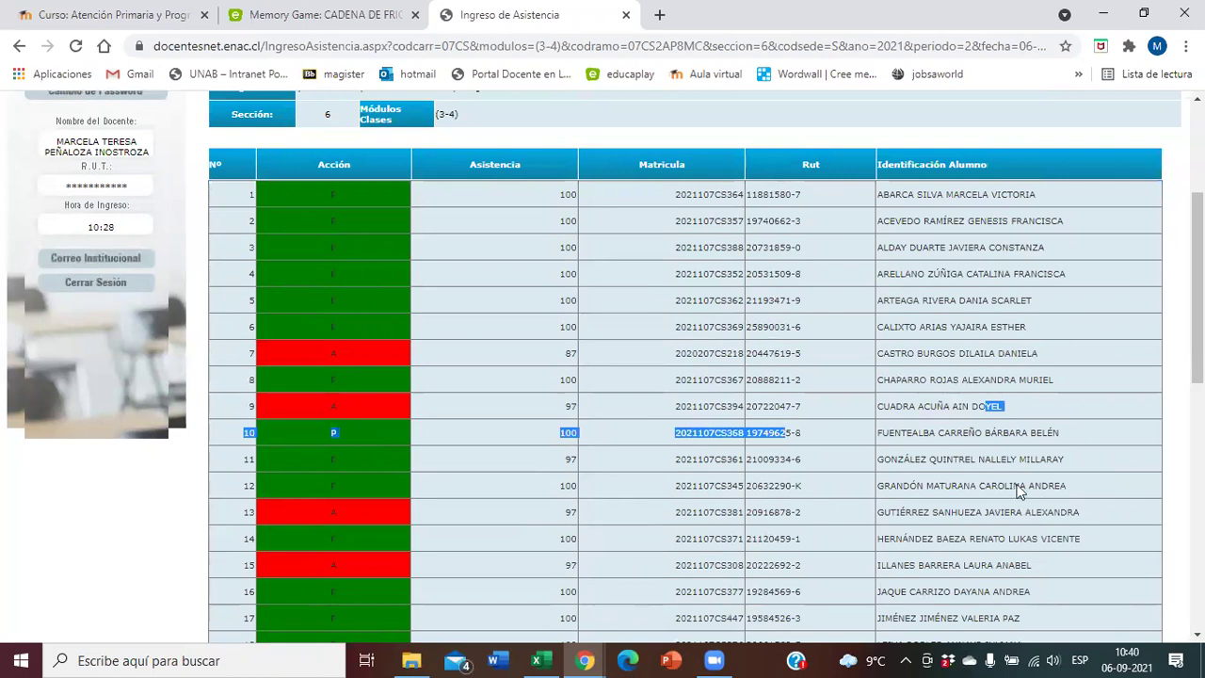
left_click_drag(1059, 511, 787, 514)
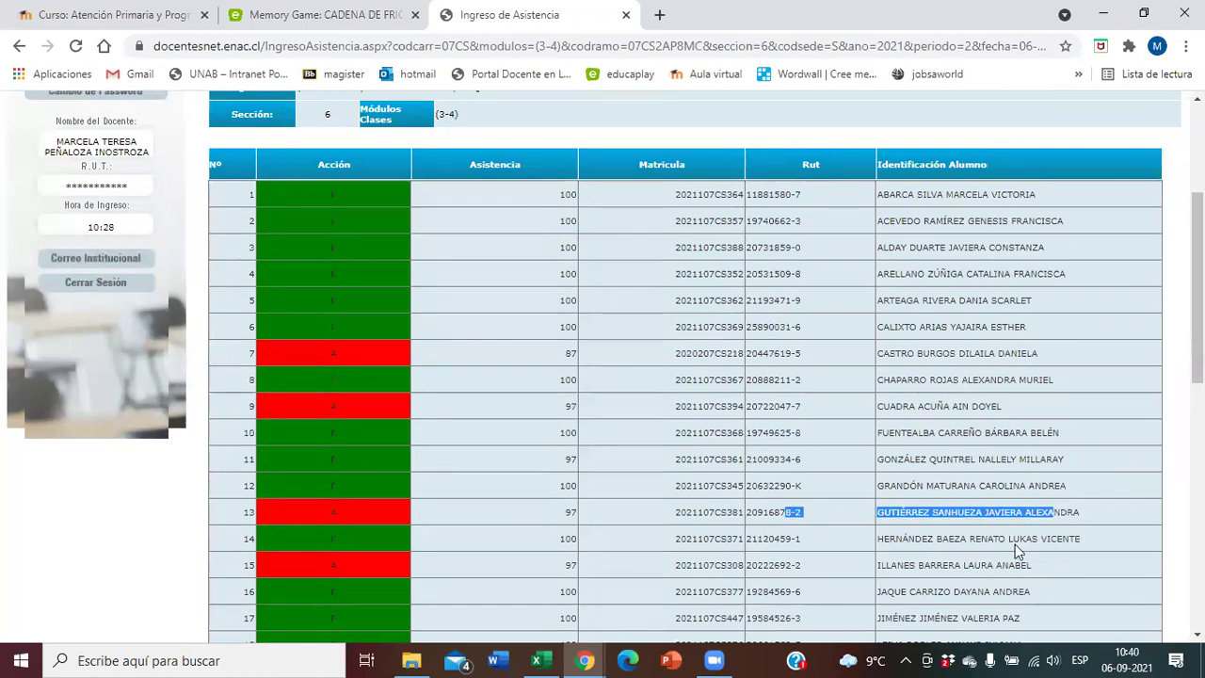
left_click_drag(1005, 566, 875, 565)
scroll(941, 555, "down", 5)
left_click_drag(1002, 268, 873, 268)
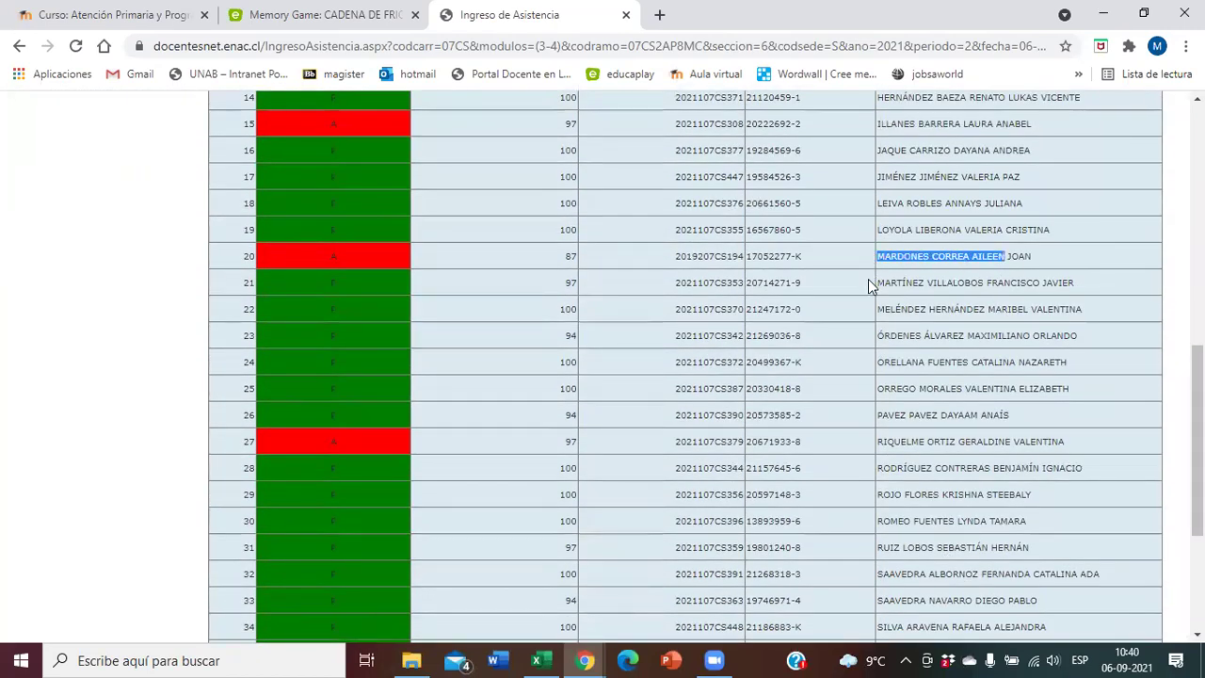
left_click_drag(1005, 439, 686, 441)
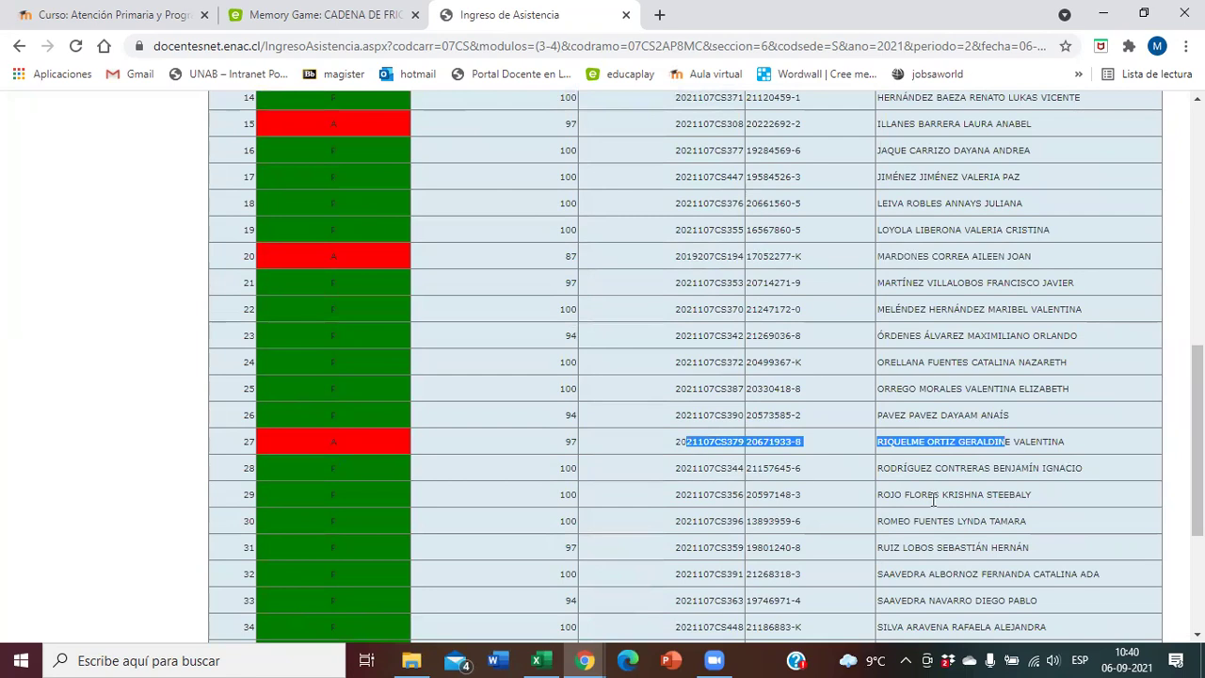
Step: Leave the completed attendance list and return to the Ingreso de Asistencia page with the class schedule and date selection
scroll(1026, 516, "down", 3)
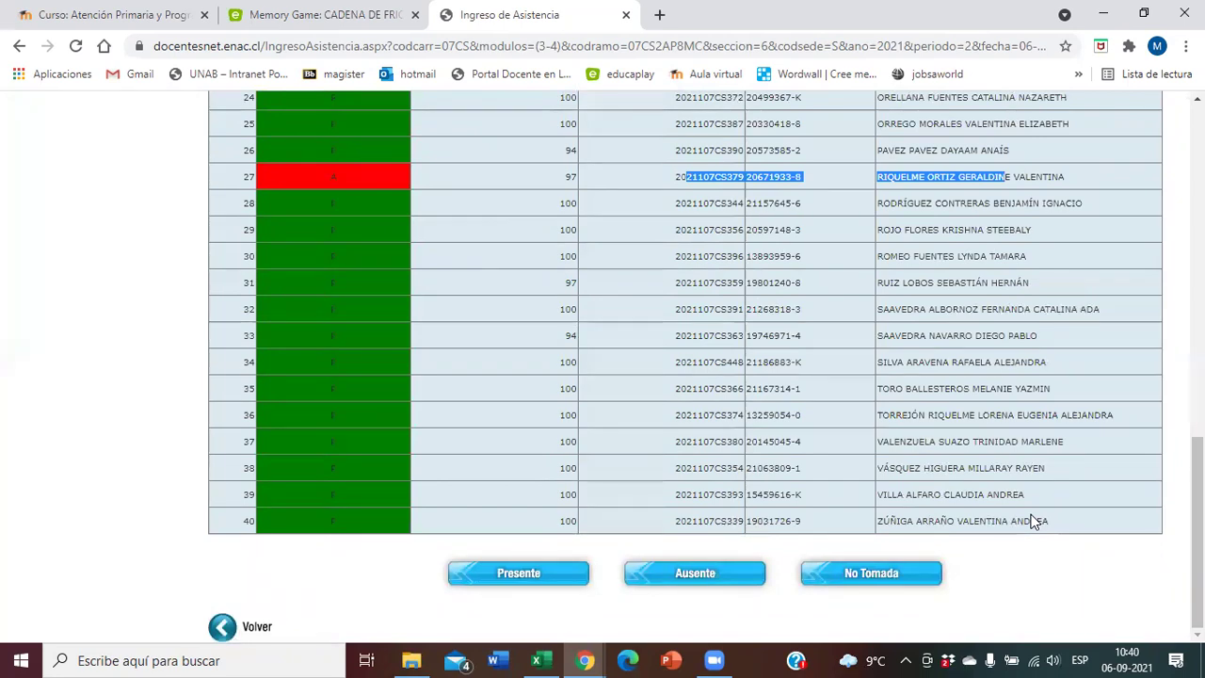
left_click(257, 627)
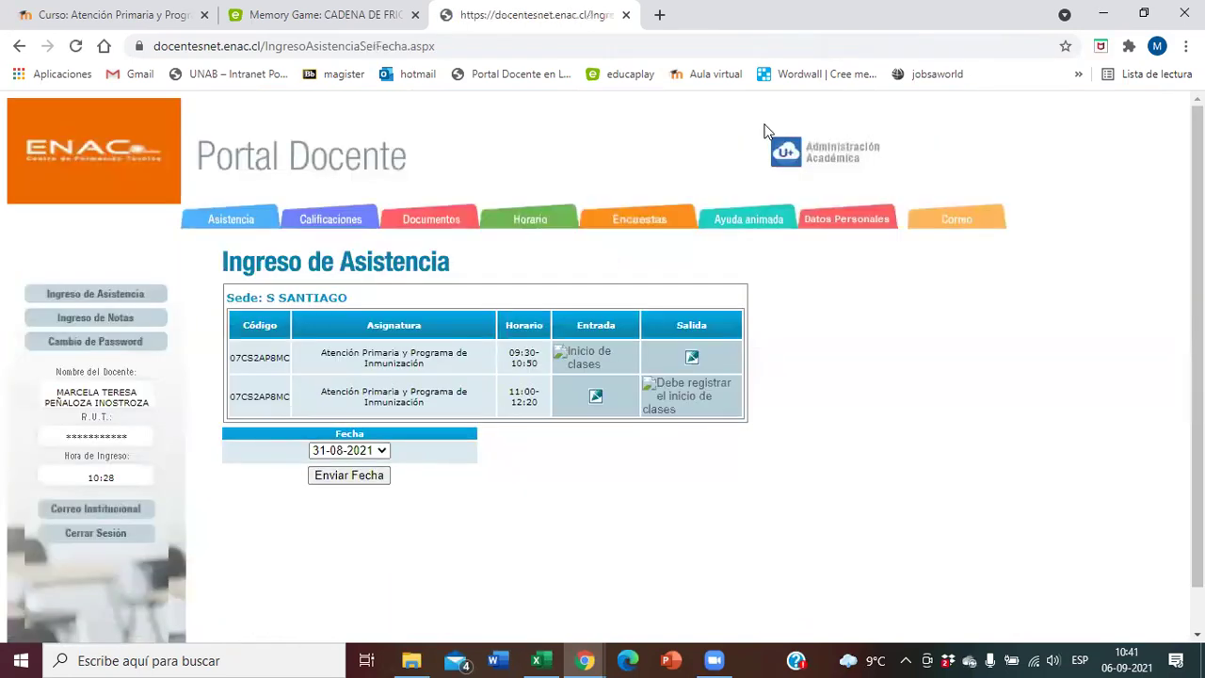